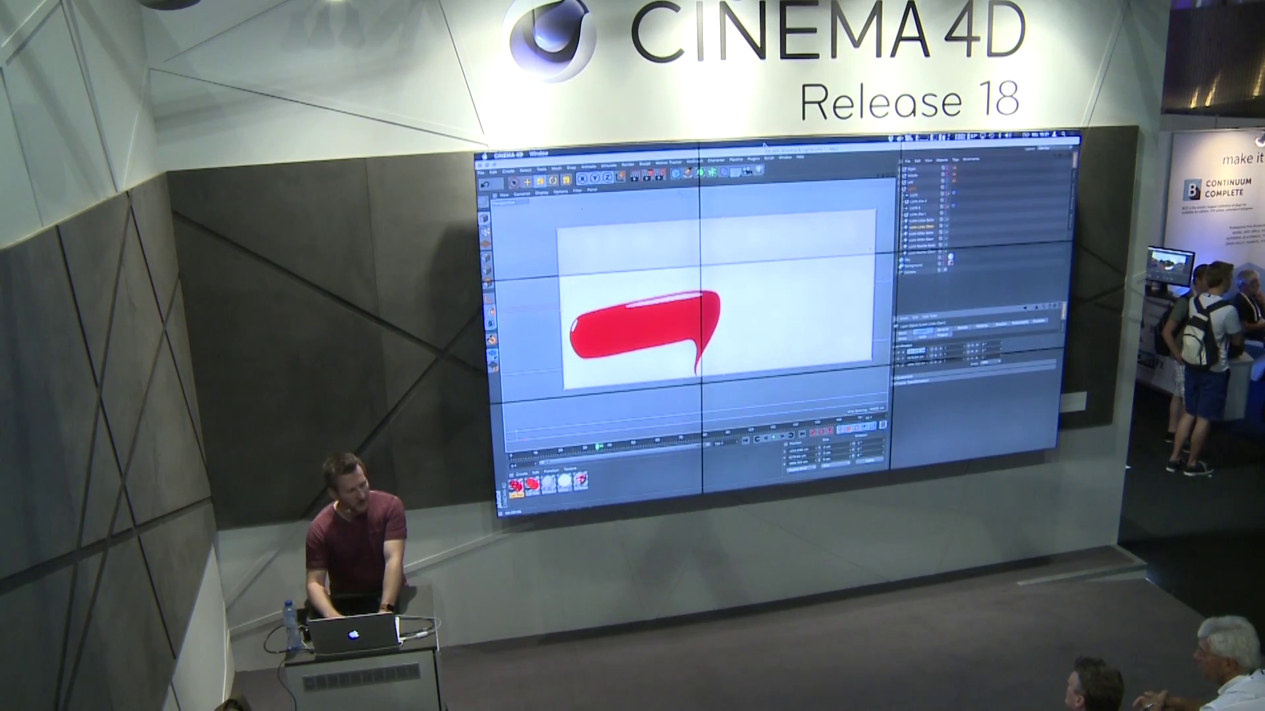
Open 01_Hardway_Roof_Fresh.c4d, then start a new empty scene.
key(super+o)
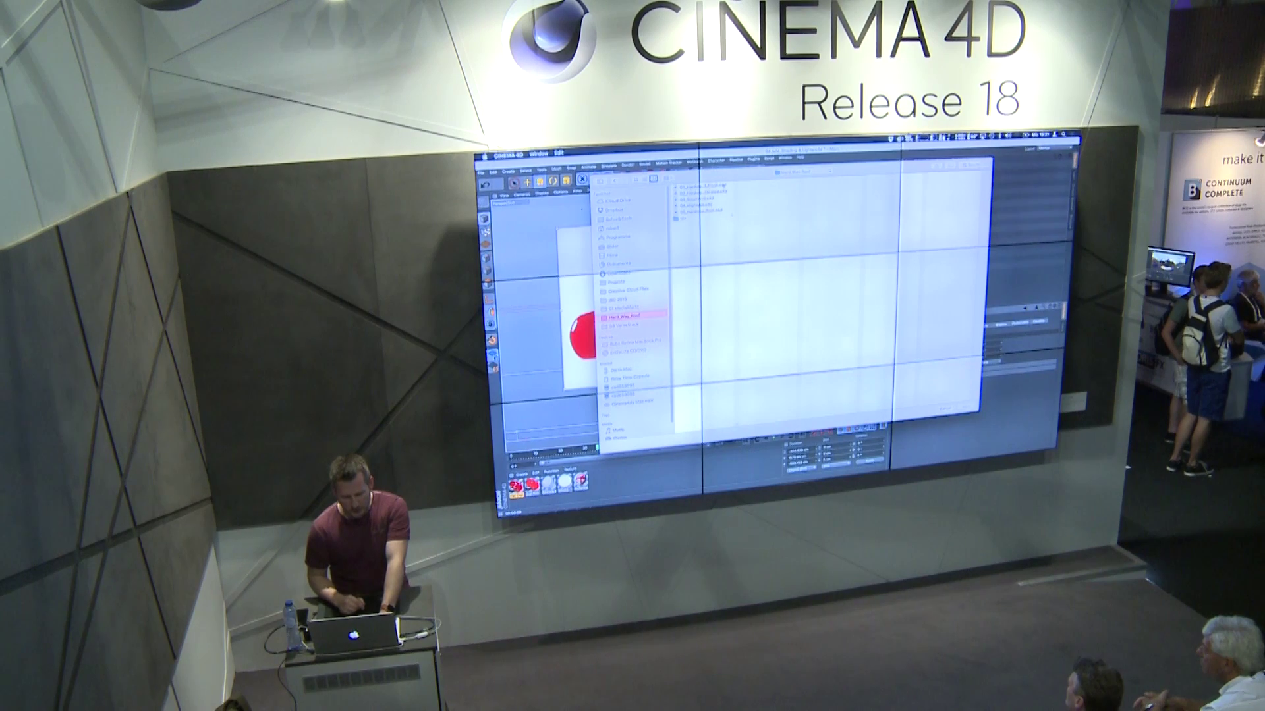
click(702, 185)
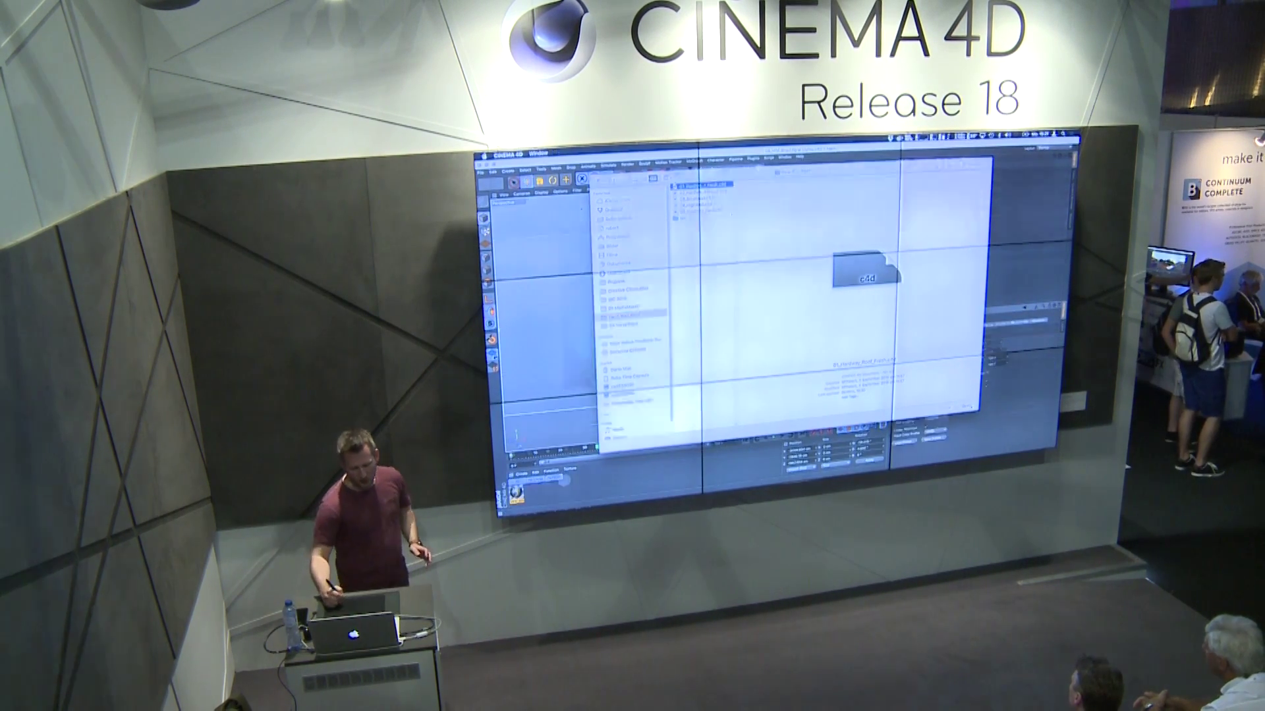
click(966, 409)
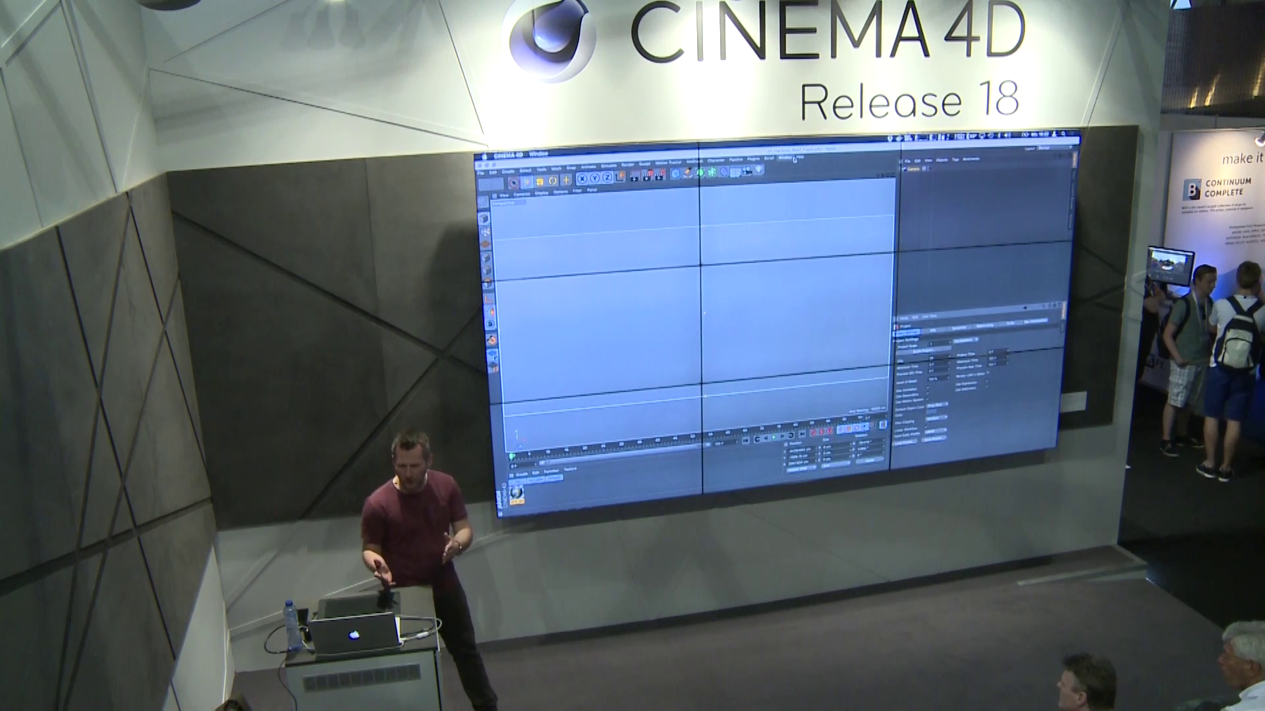
key(ctrl+n)
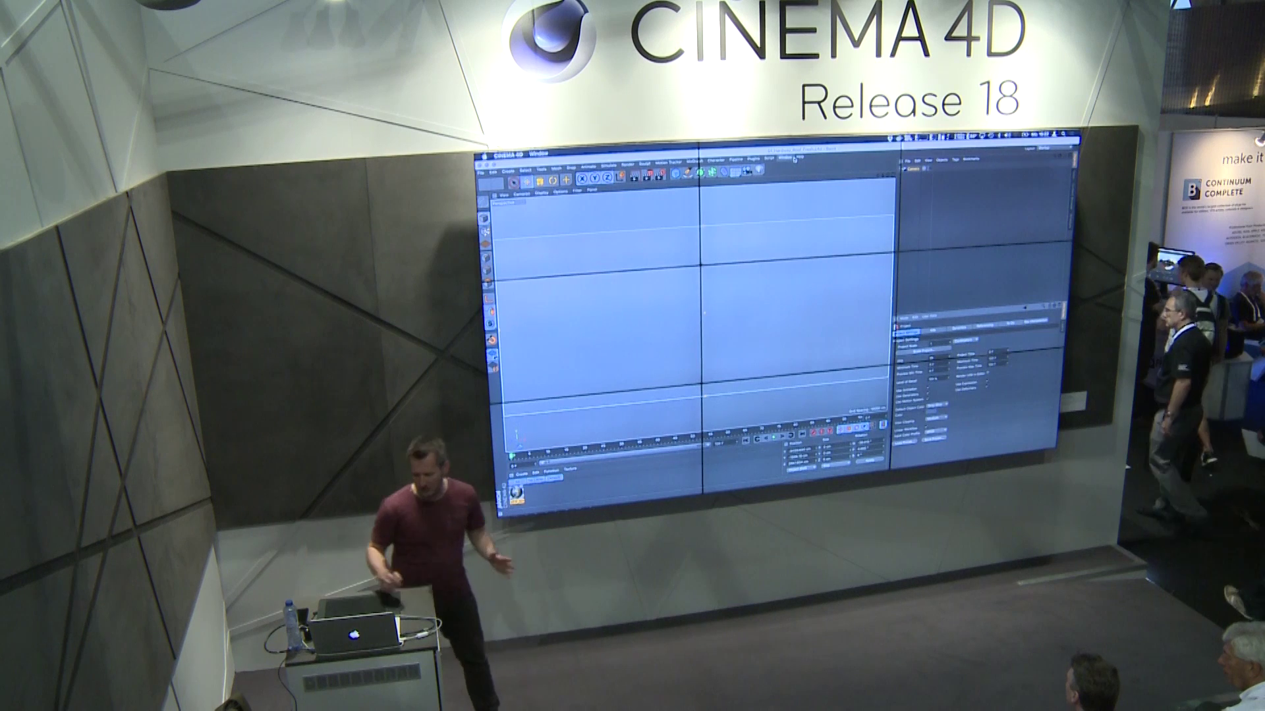
Attach a Camera Calibrator tag from CINEMA 4D Tags to the Camera object.
click(915, 171)
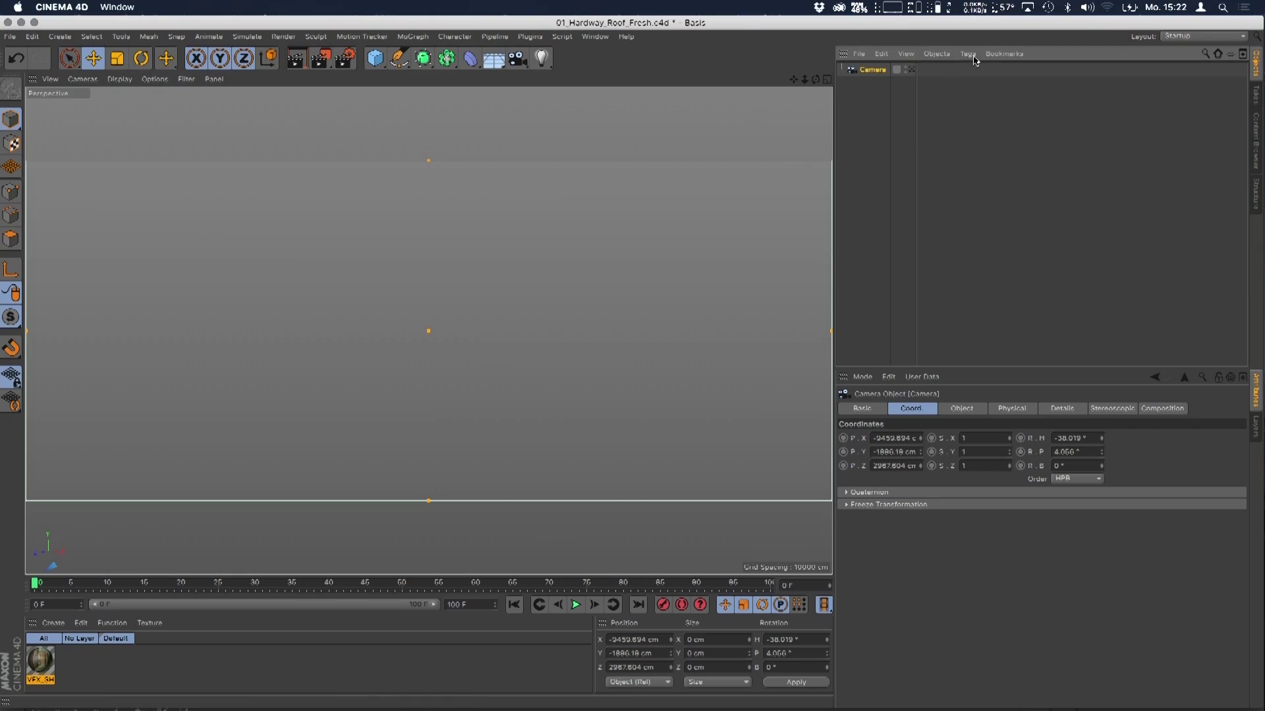
click(967, 53)
mouse_move(1028, 73)
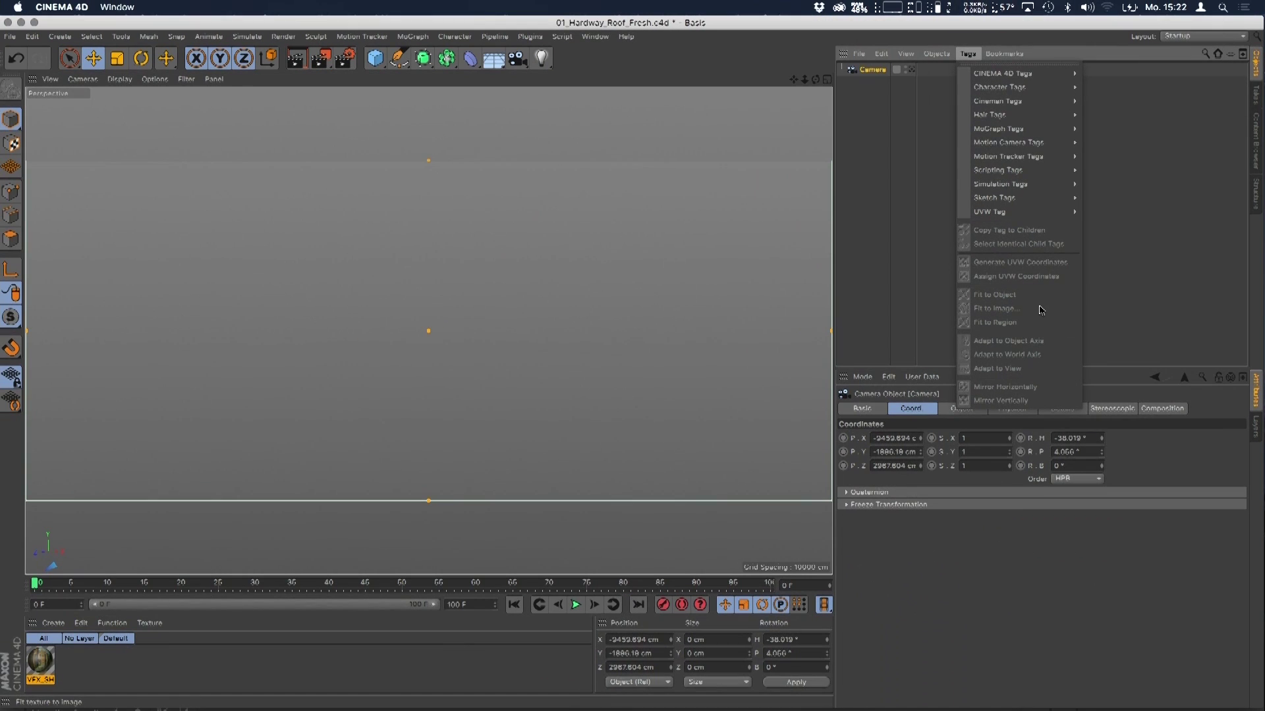
mouse_move(1054, 73)
click(1142, 148)
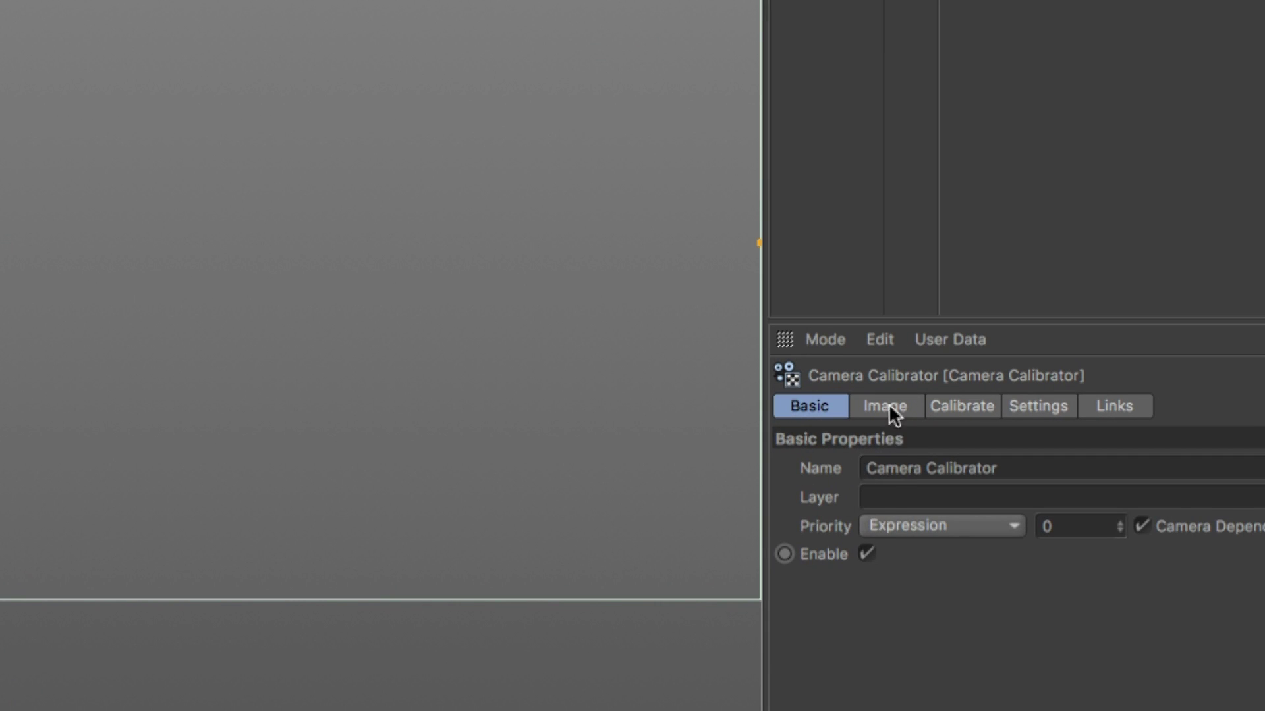
Load VFX_SH_89_BGD-Plate_for_Ext.tif as the calibrator image and review the Render Settings output size.
click(894, 413)
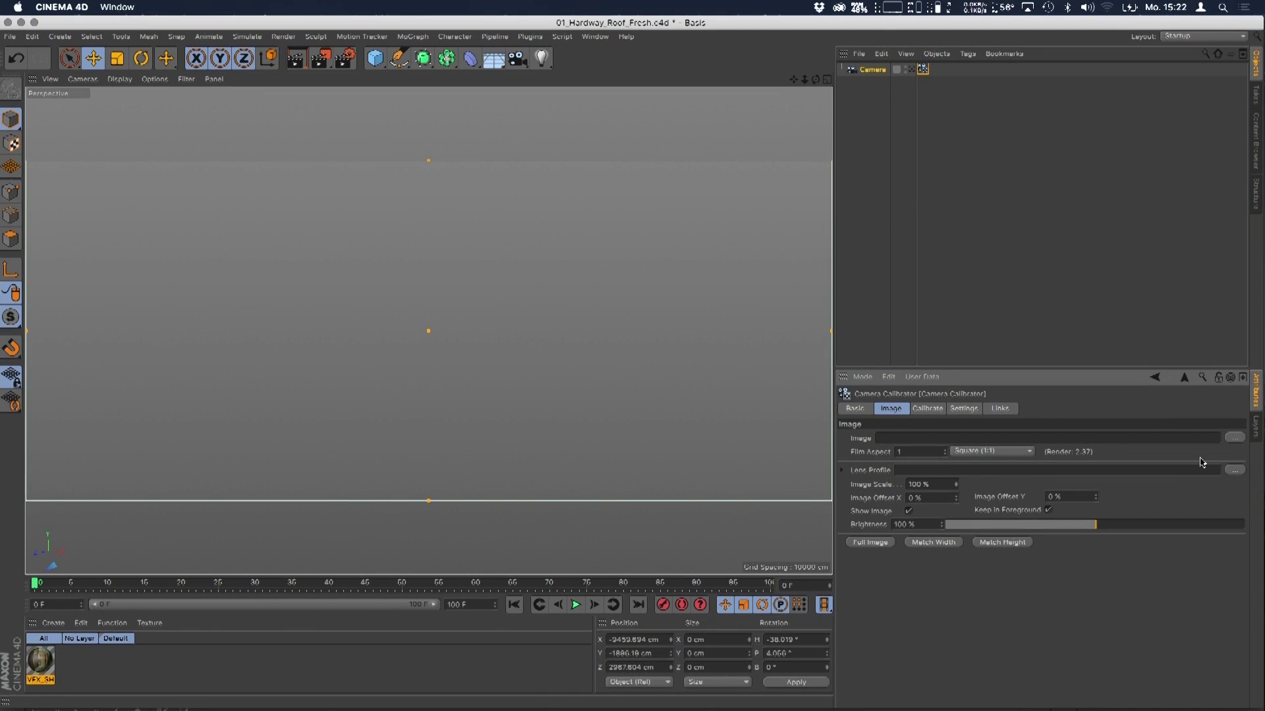
click(1235, 438)
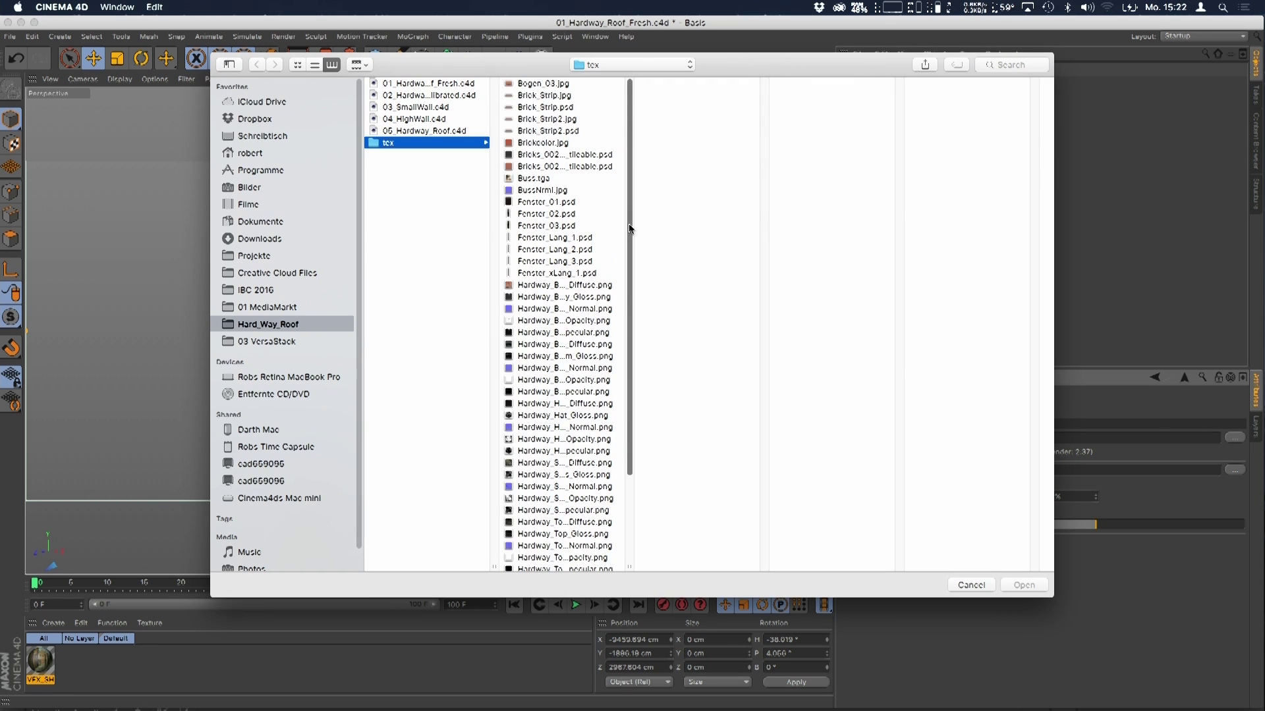
scroll(629, 223, down, 5)
click(560, 542)
click(1037, 588)
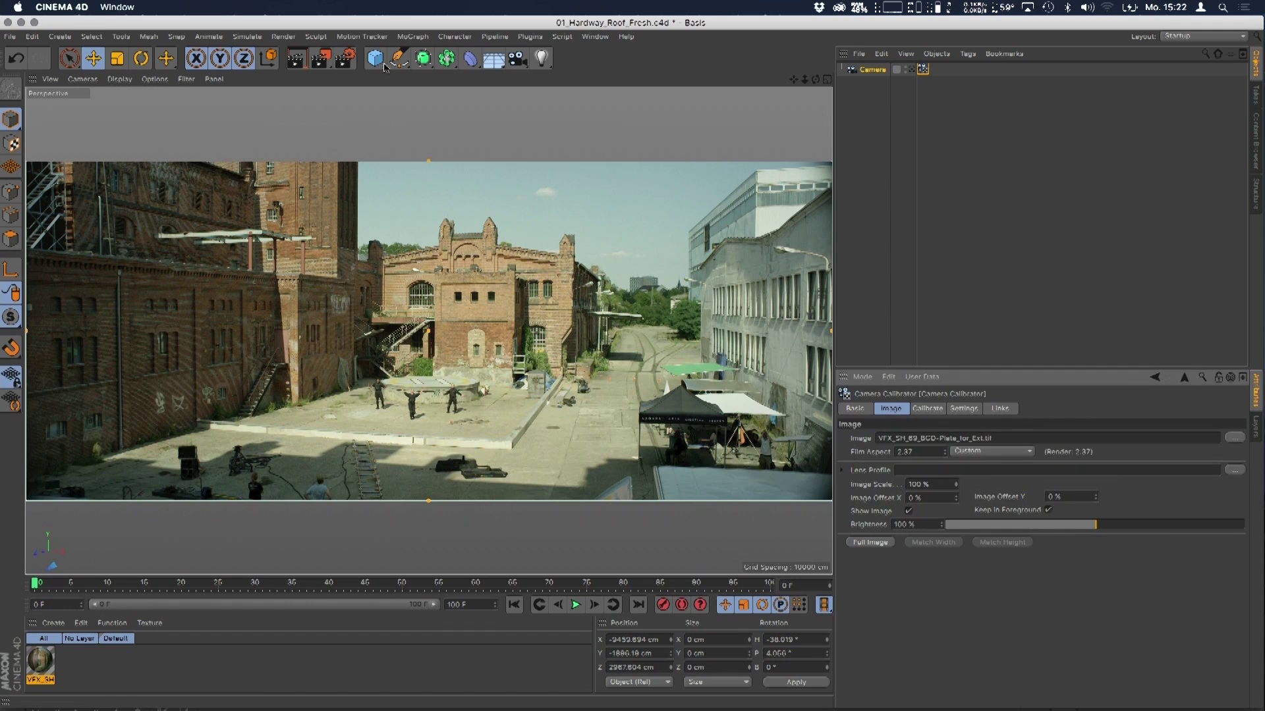
click(345, 58)
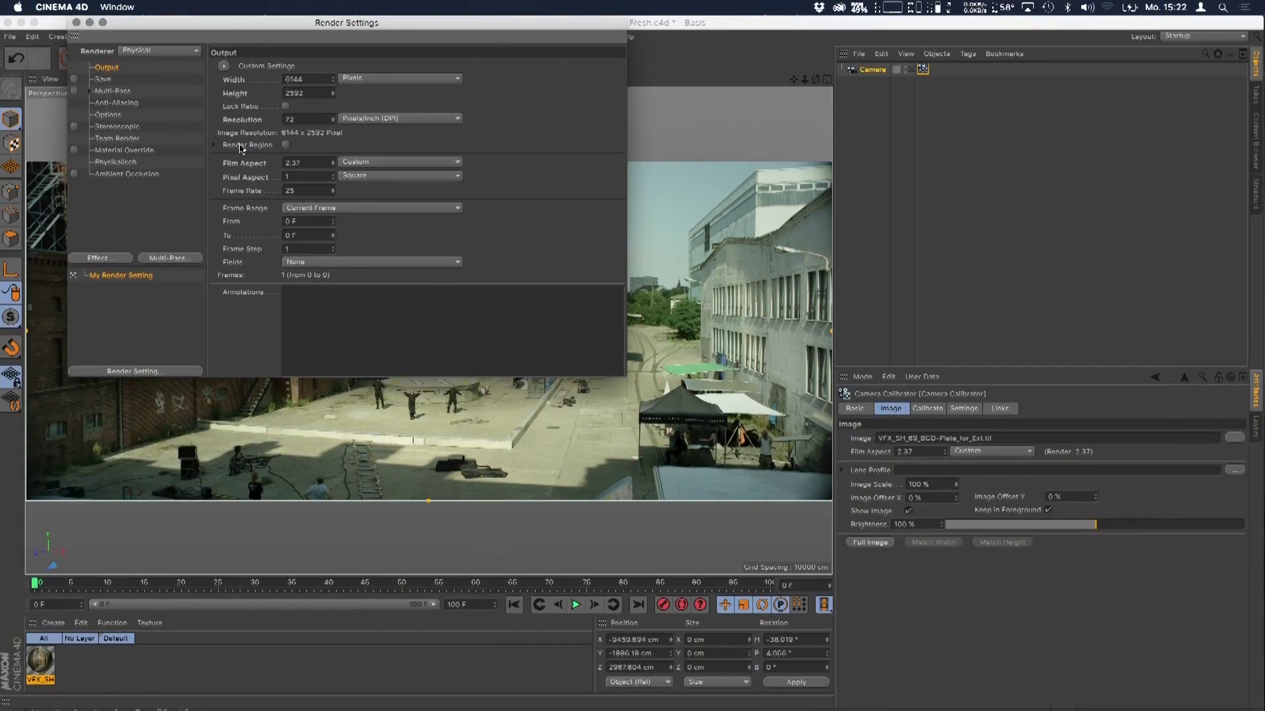
click(76, 23)
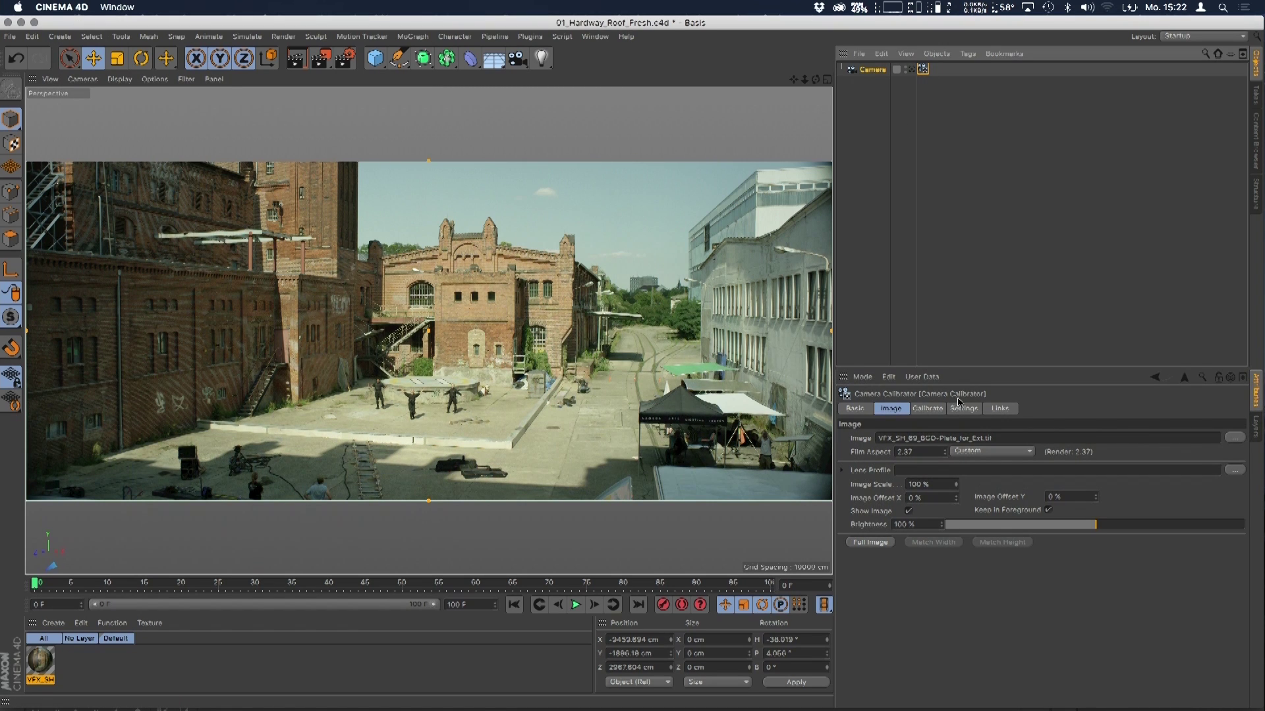
Add a calibration grid and pin its four corners onto the left brick wall.
click(929, 409)
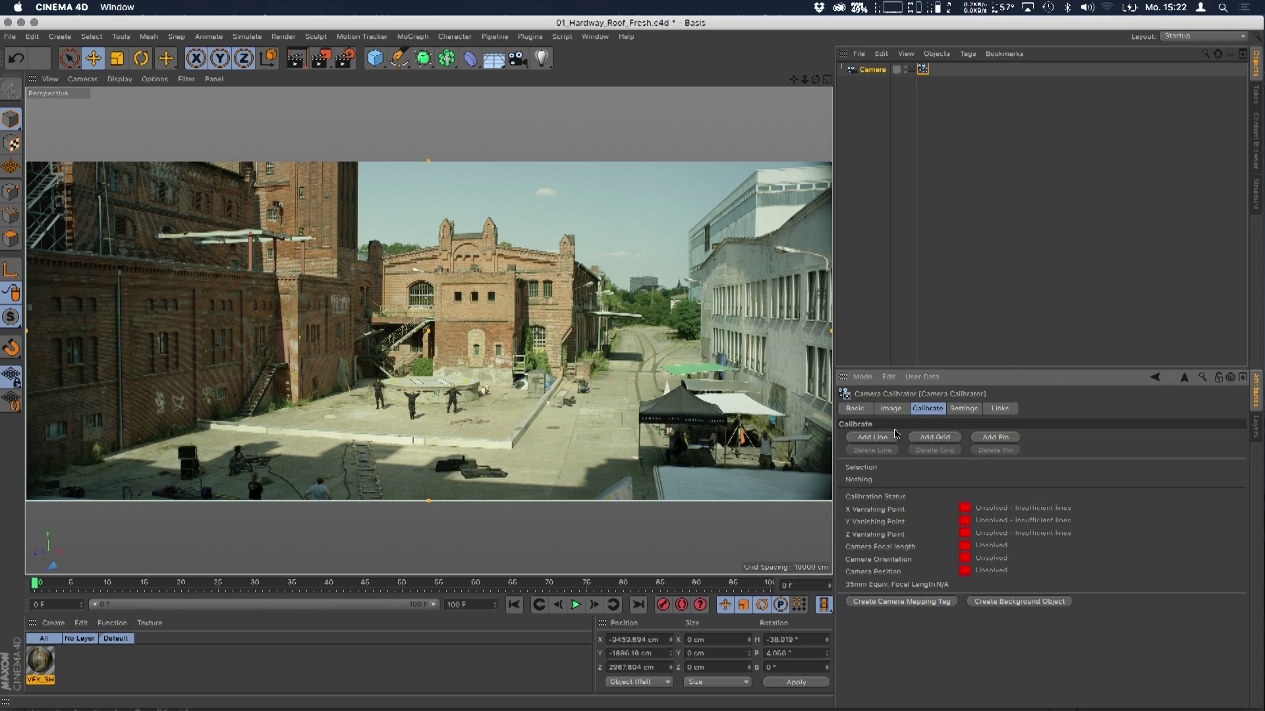
click(932, 438)
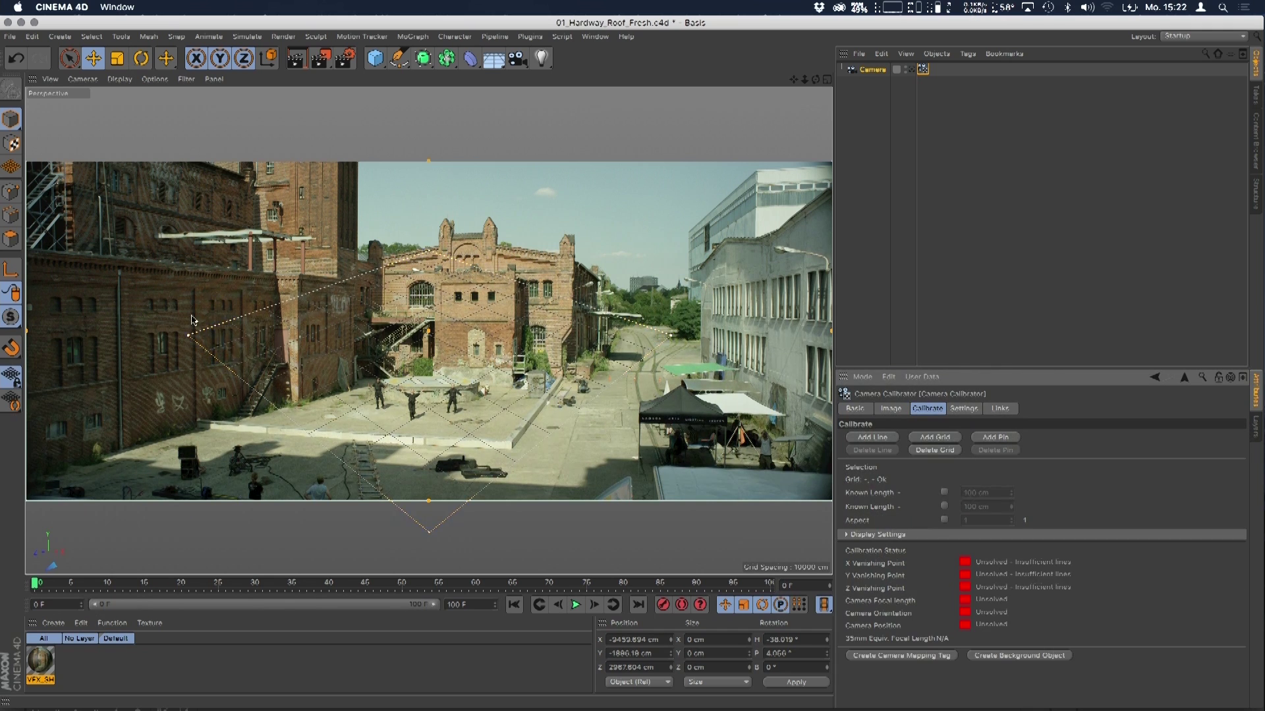
drag(190, 338, 128, 287)
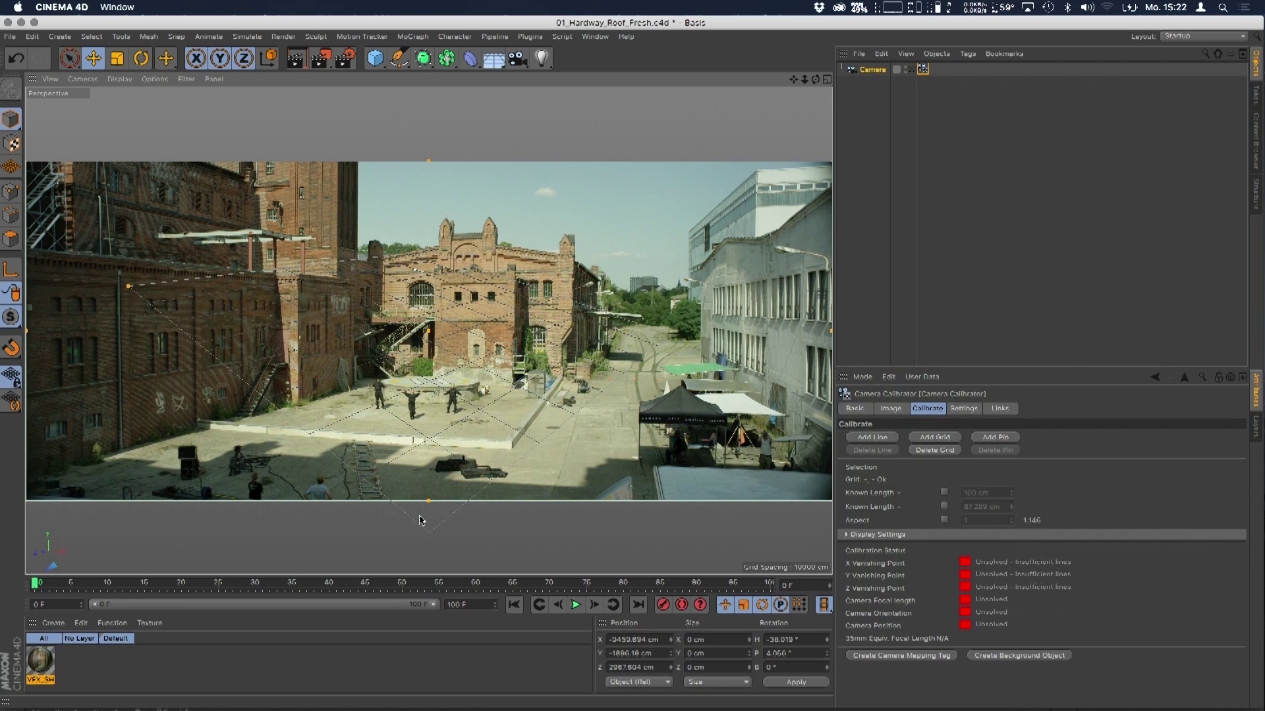
drag(429, 535, 133, 446)
drag(381, 255, 200, 294)
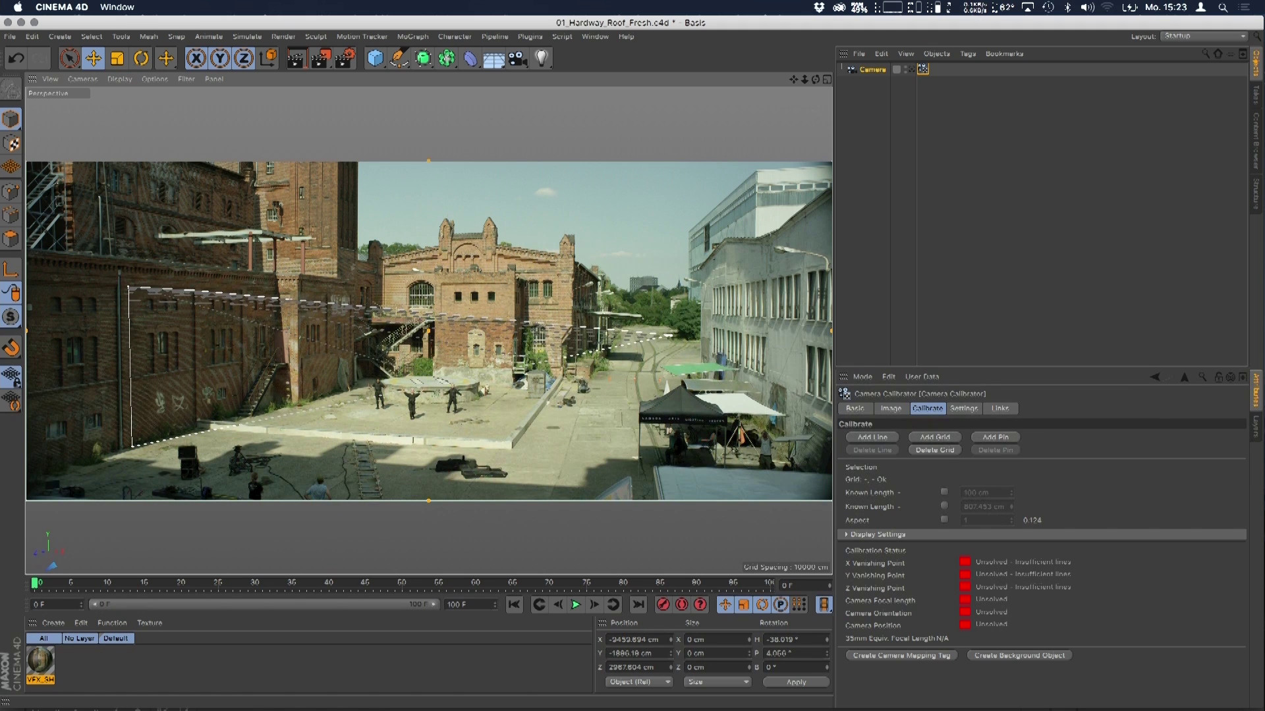
drag(671, 335, 194, 427)
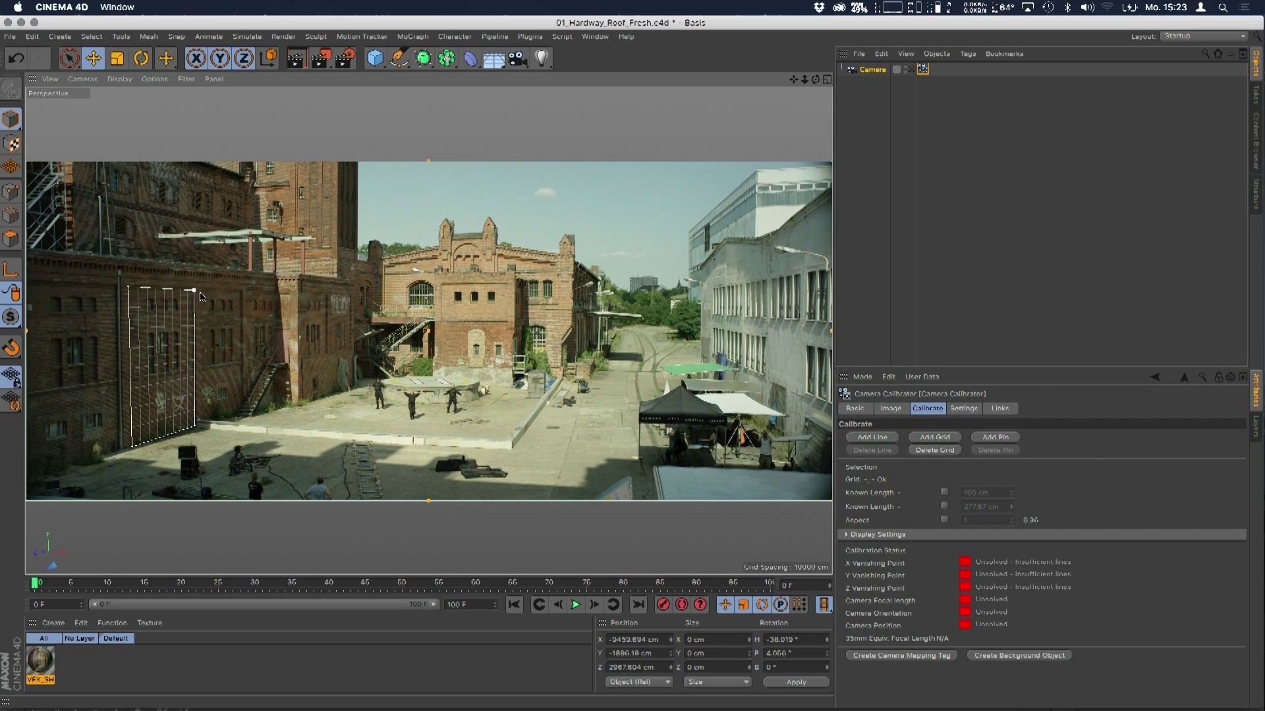
drag(194, 290, 193, 288)
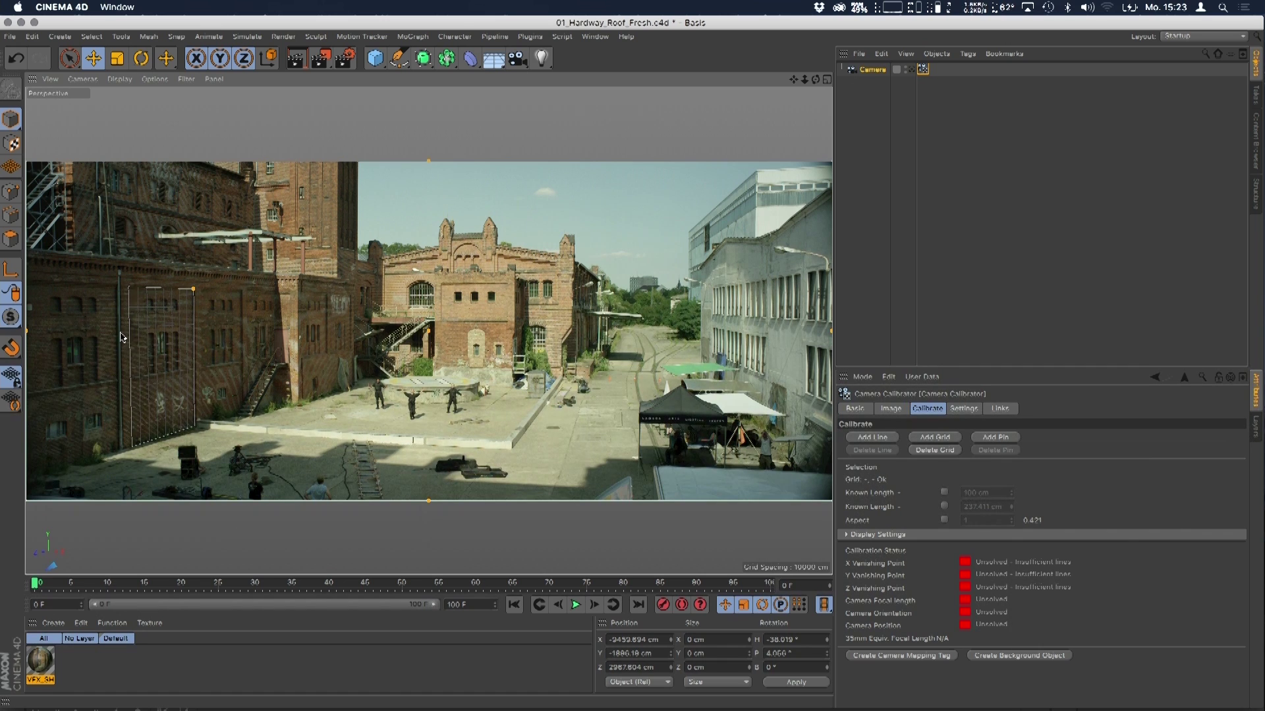
Assign the grid's vertical lines to Y and horizontal lines to Z.
click(129, 375)
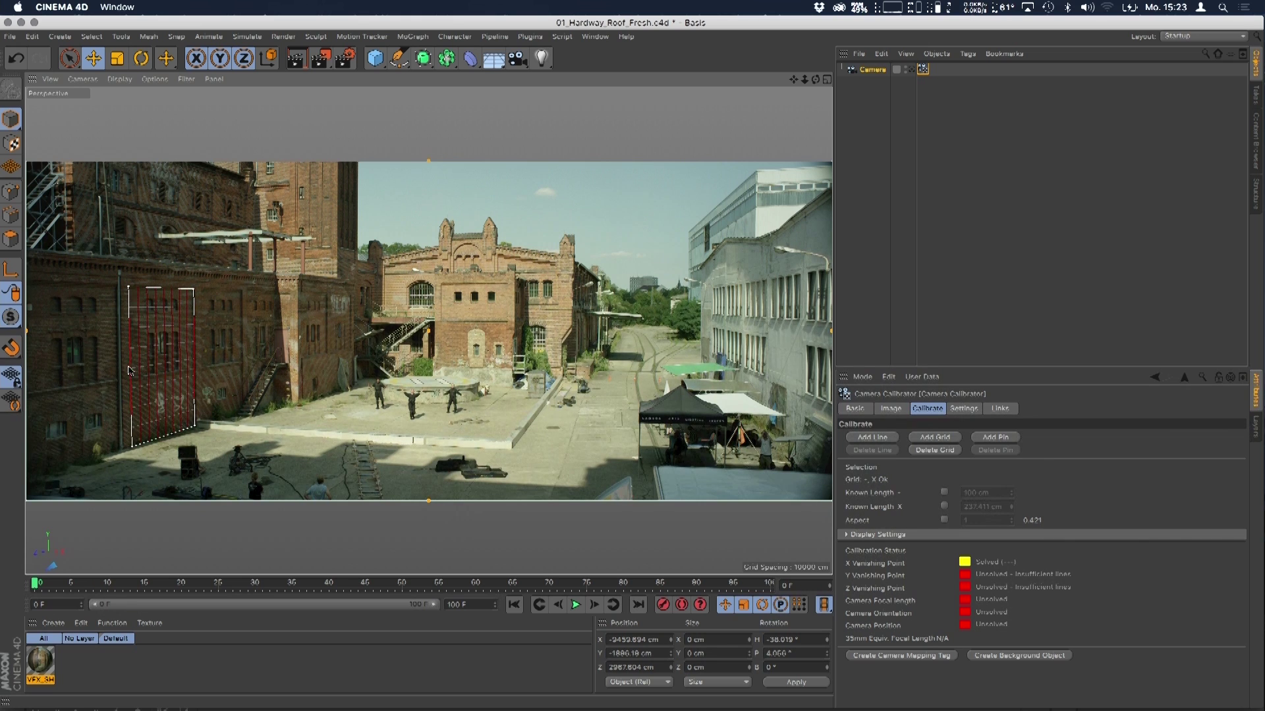
click(197, 387)
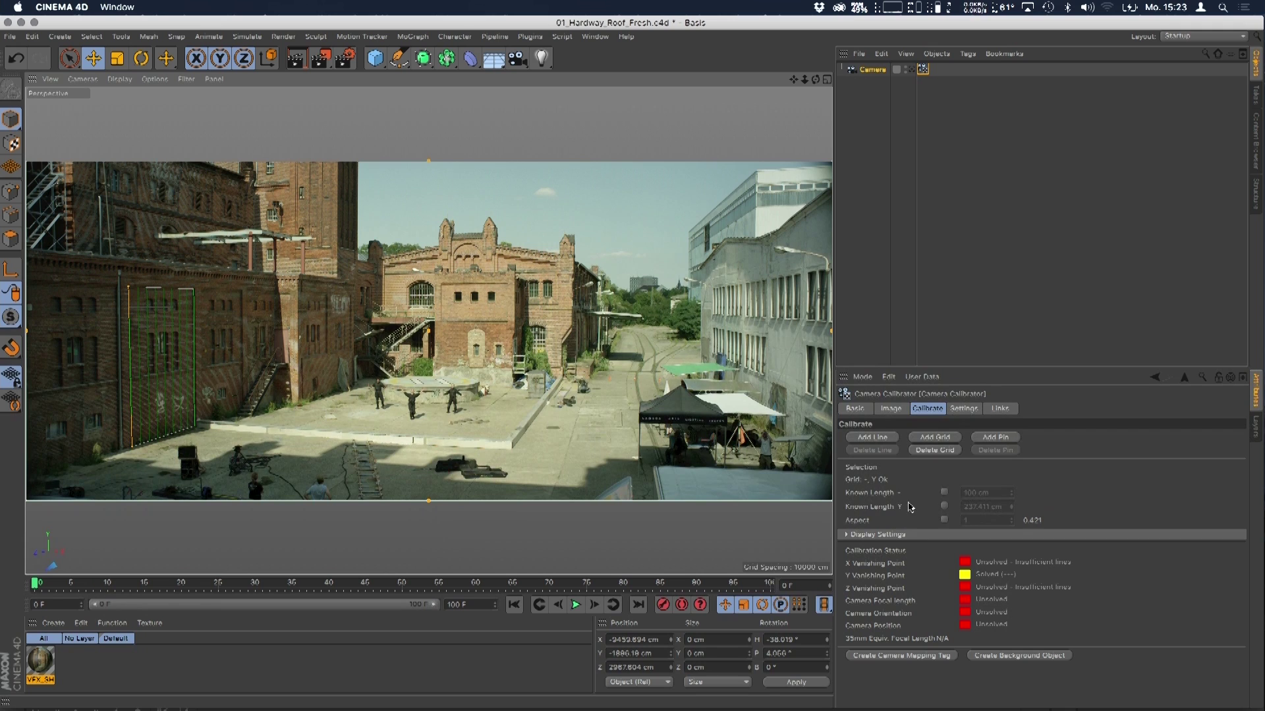
click(167, 291)
click(167, 295)
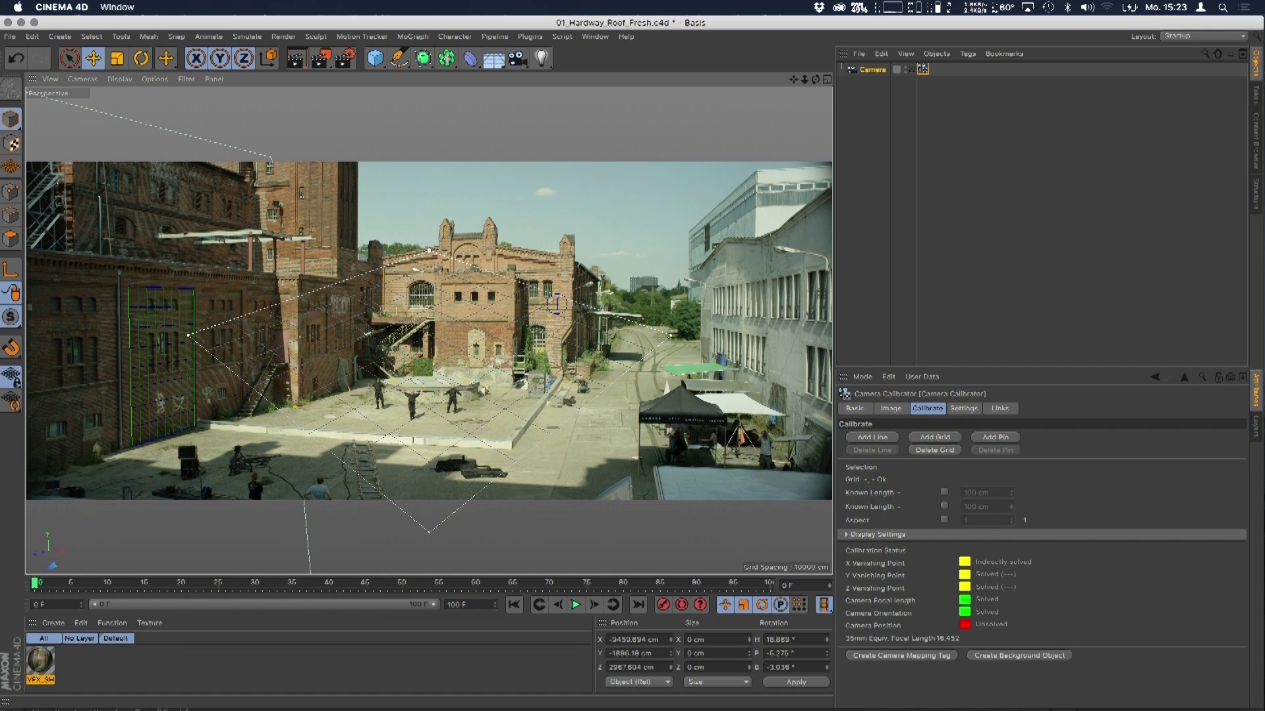
Drag a second grid's corners onto the right white building's windows and select its vertical lines.
drag(429, 251, 448, 253)
drag(427, 256, 743, 314)
drag(672, 339, 799, 389)
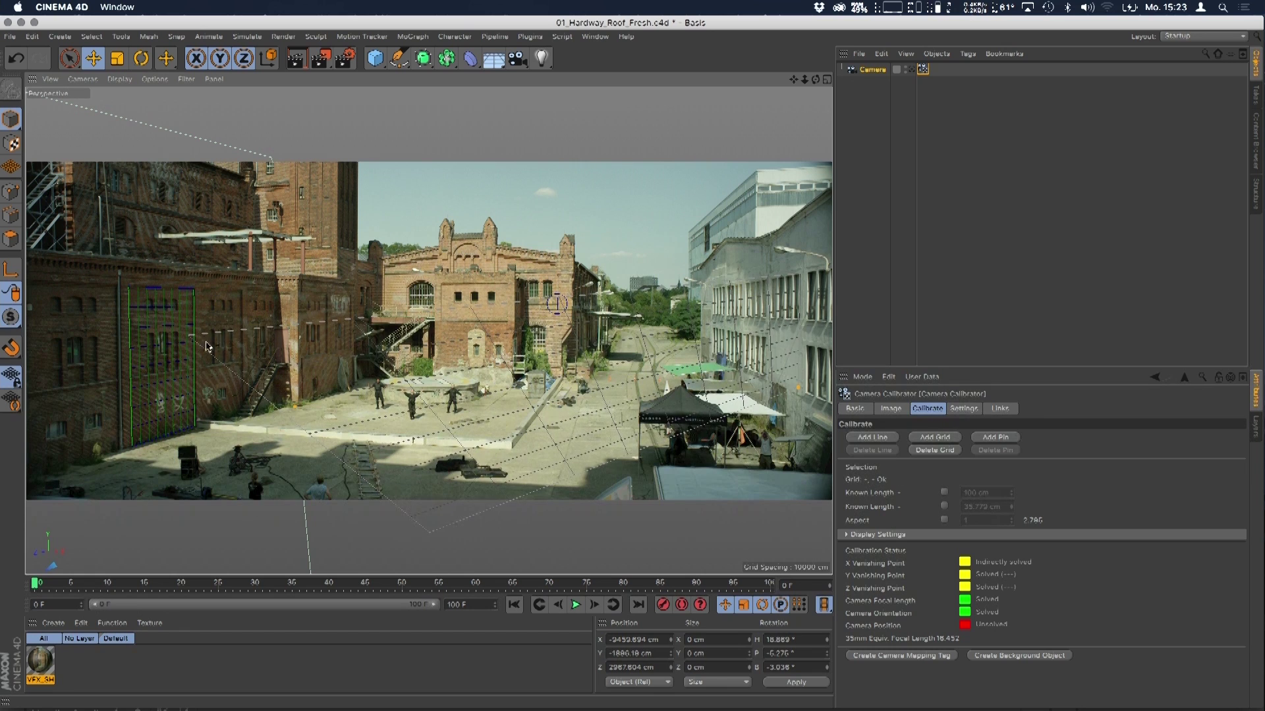
drag(191, 336, 710, 289)
drag(429, 532, 804, 410)
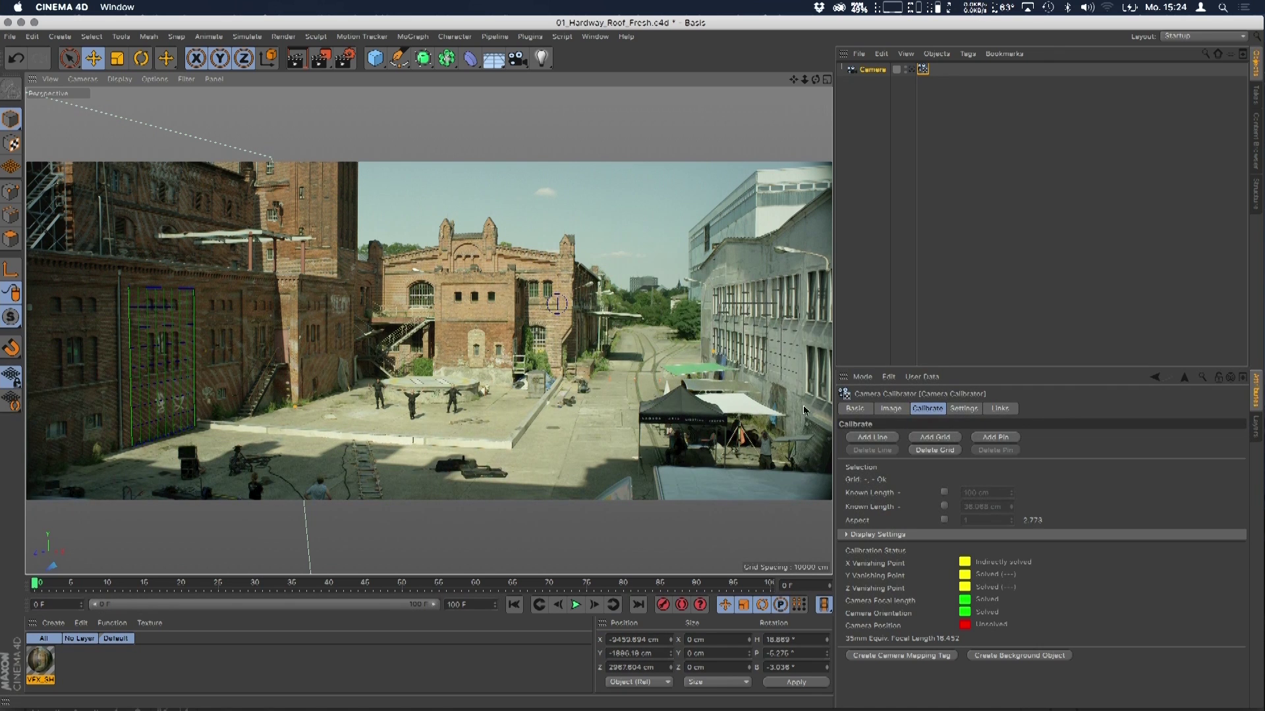
click(755, 303)
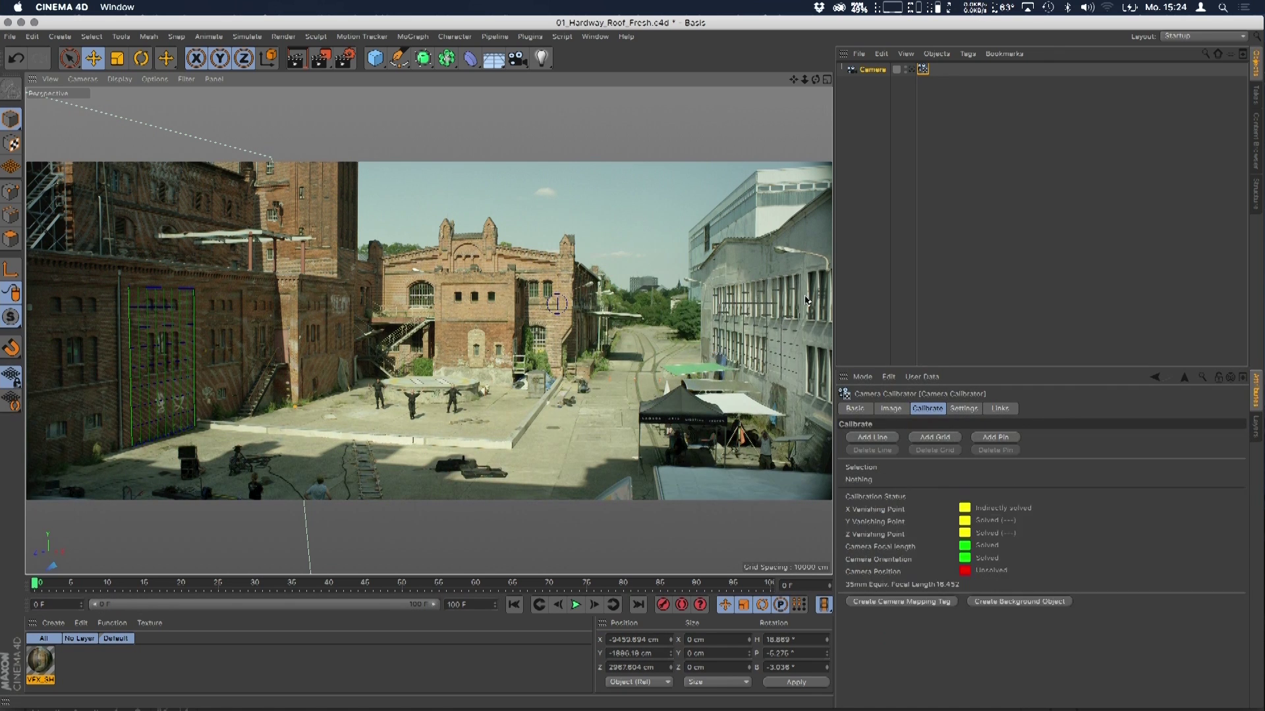
click(809, 333)
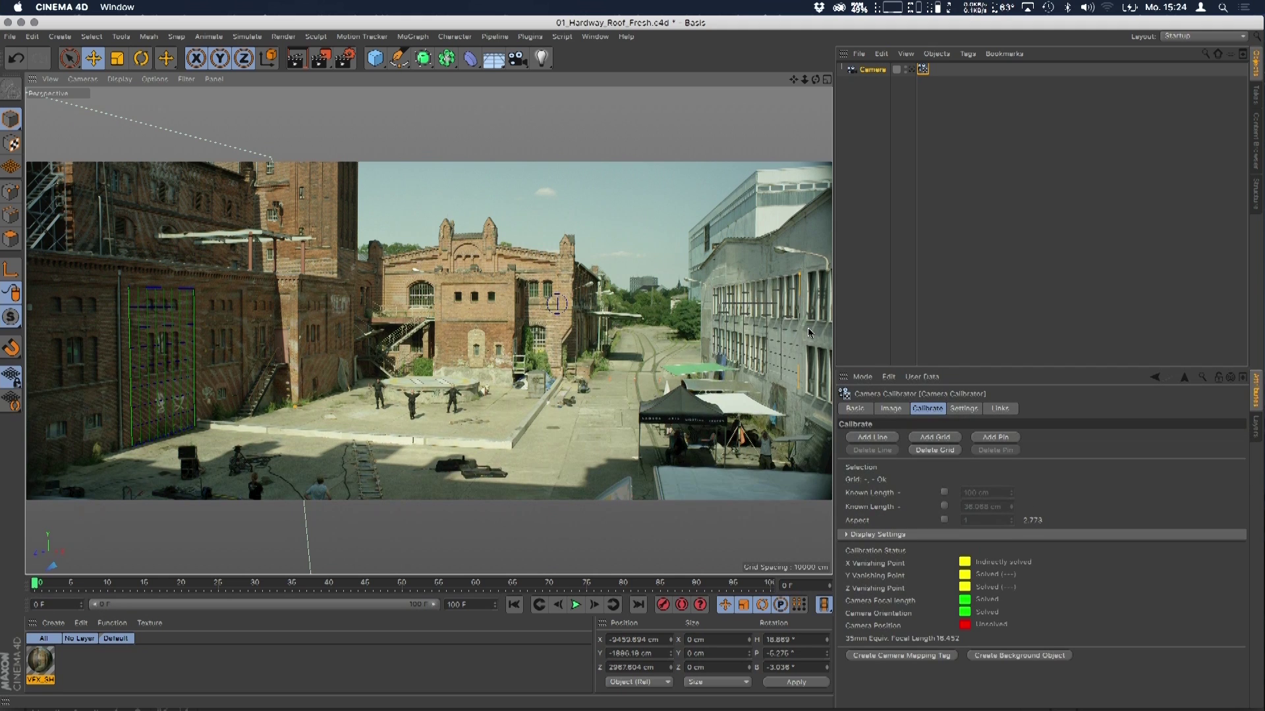
click(800, 333)
Set the right grid's lines to Y and Z, then add a calibration line across the courtyard.
click(800, 332)
click(763, 279)
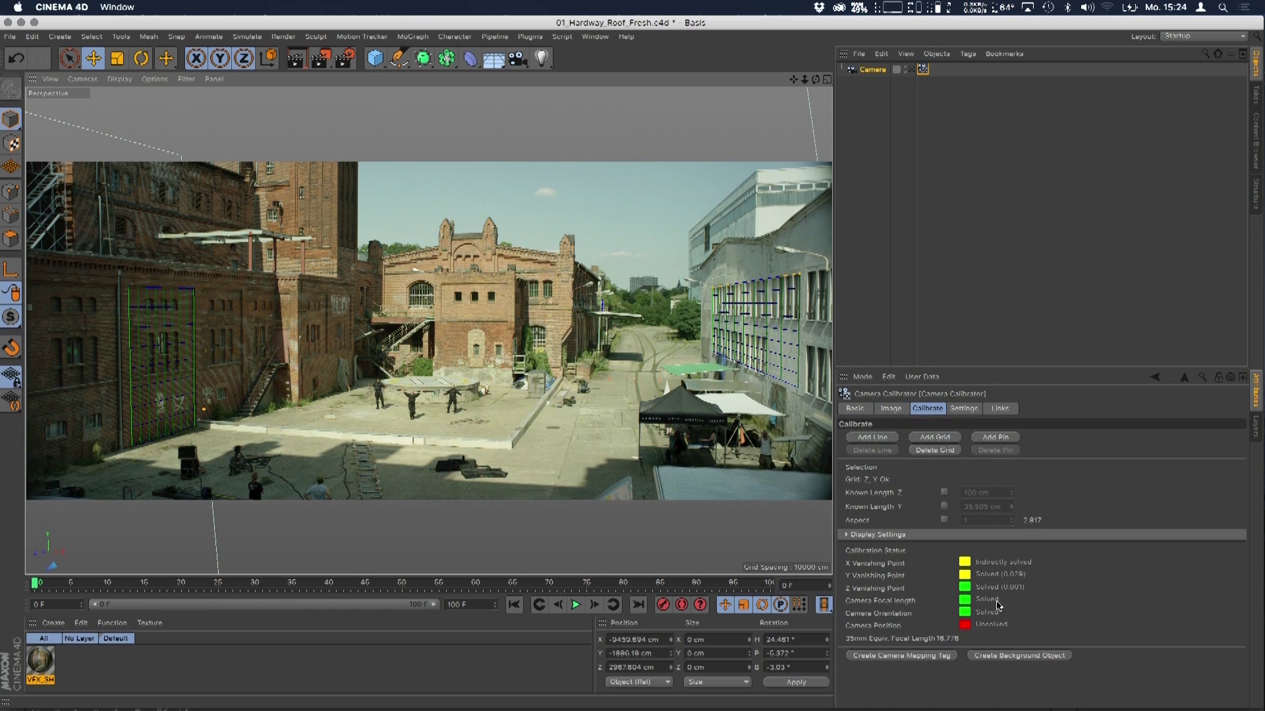
click(884, 438)
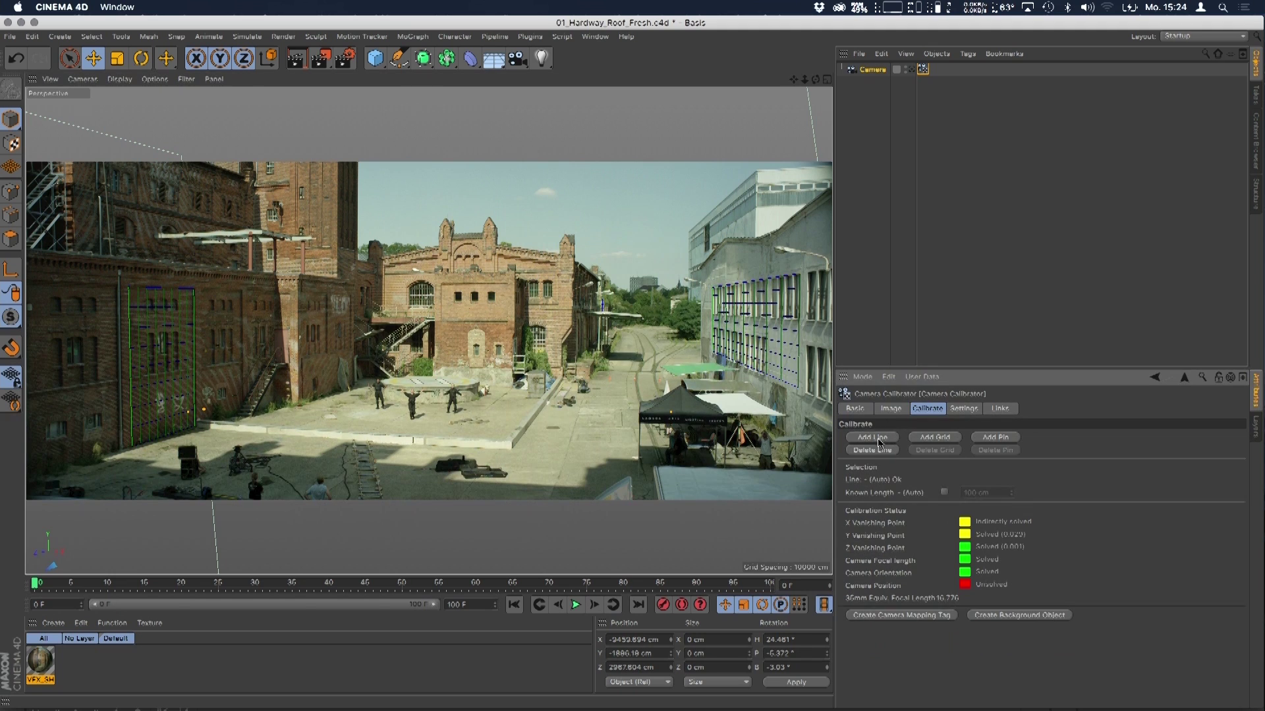
drag(188, 412, 417, 270)
drag(669, 414, 516, 272)
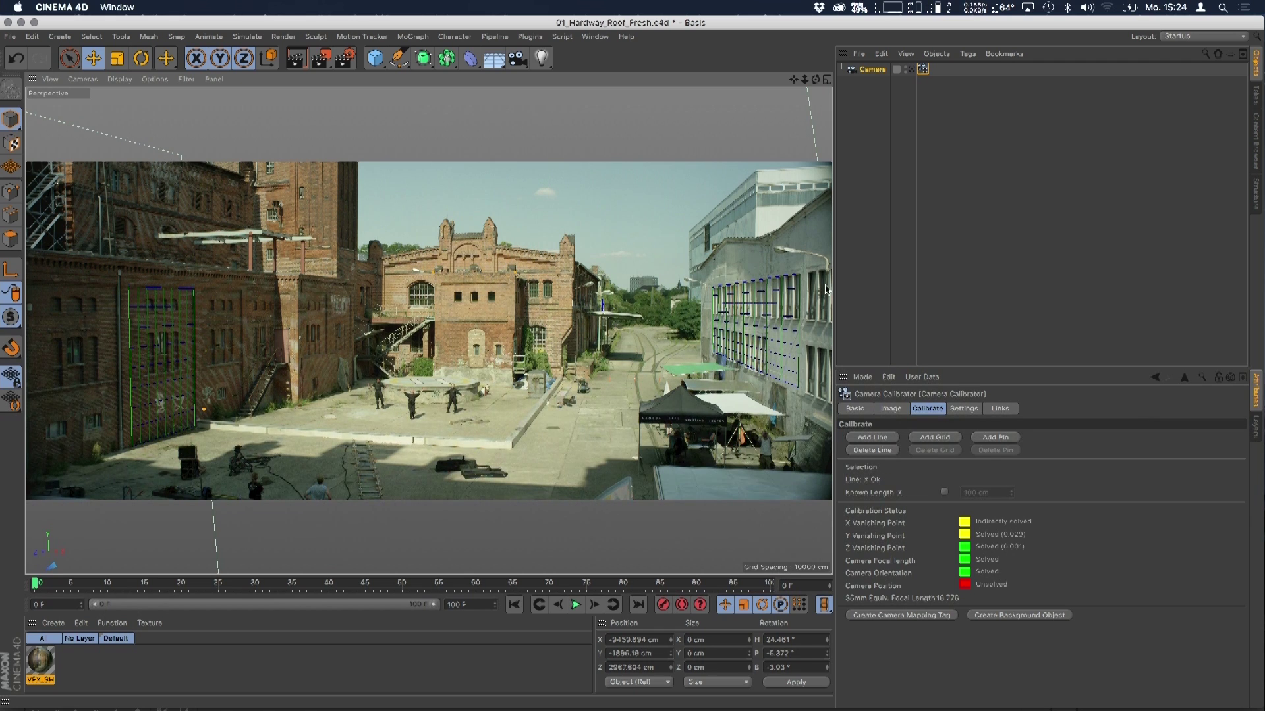
Add a line from the left building to the tent with a 200 cm known length.
click(873, 438)
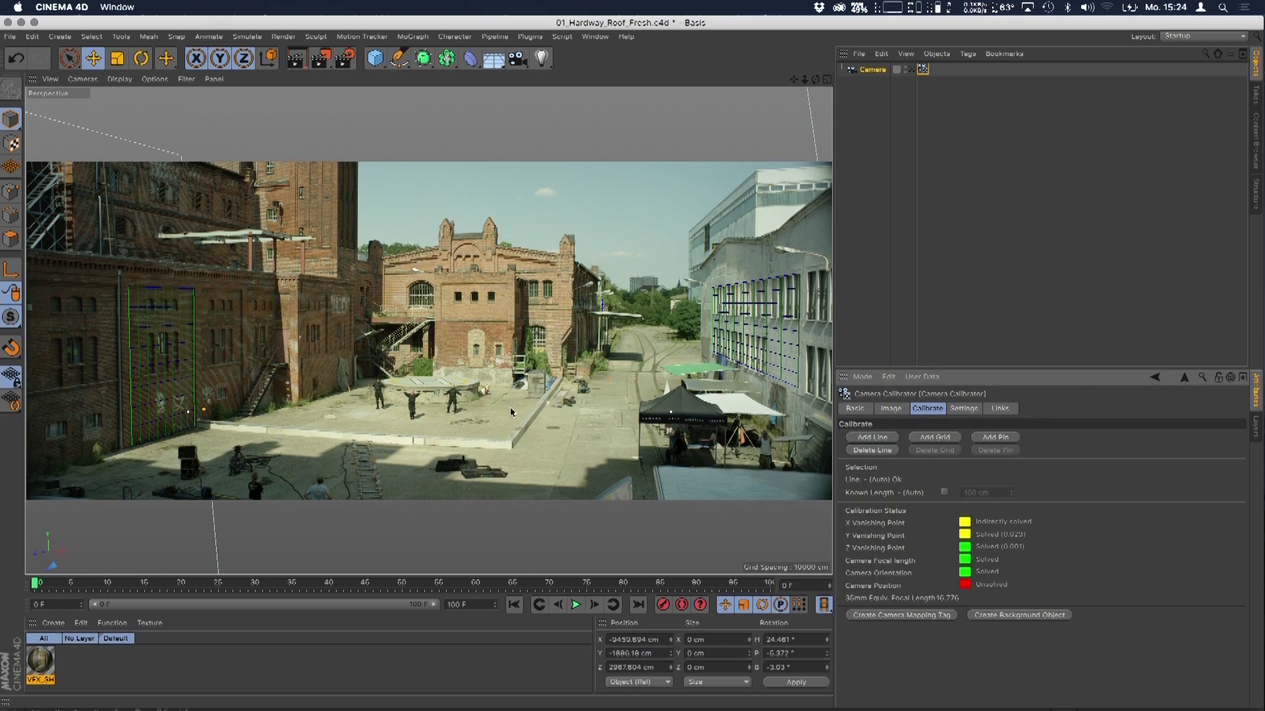
drag(184, 416, 638, 478)
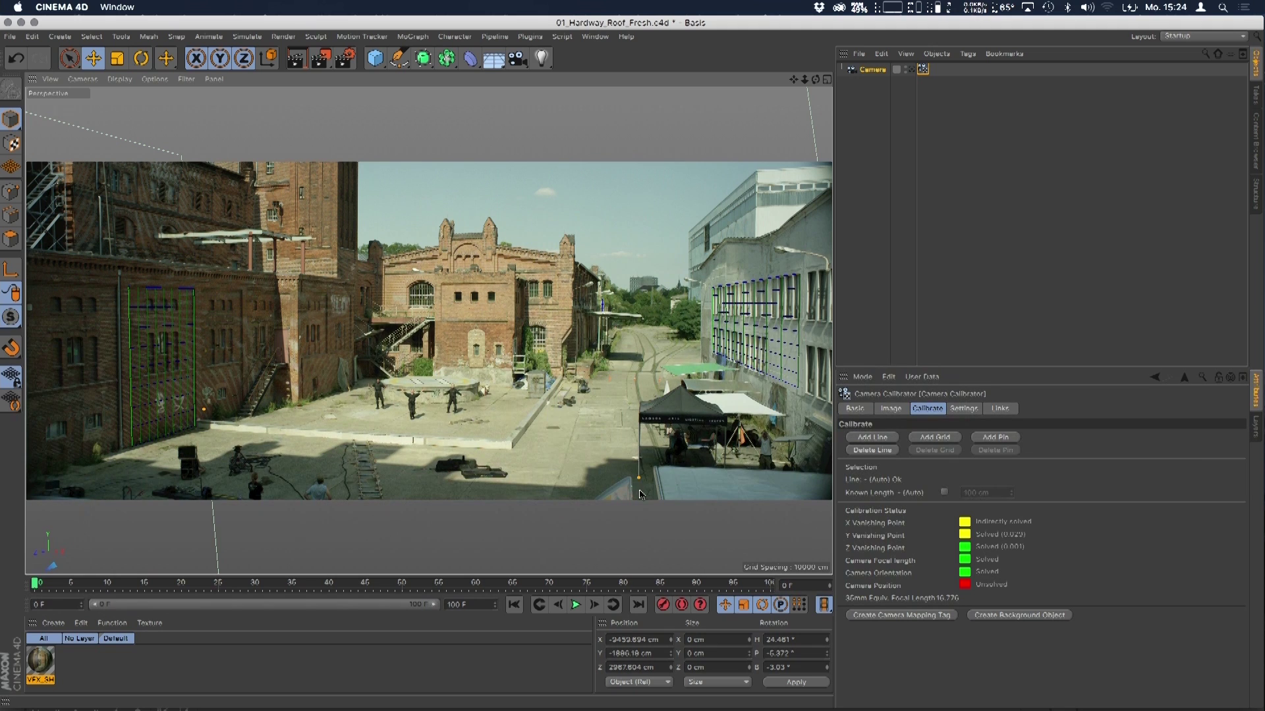
click(945, 493)
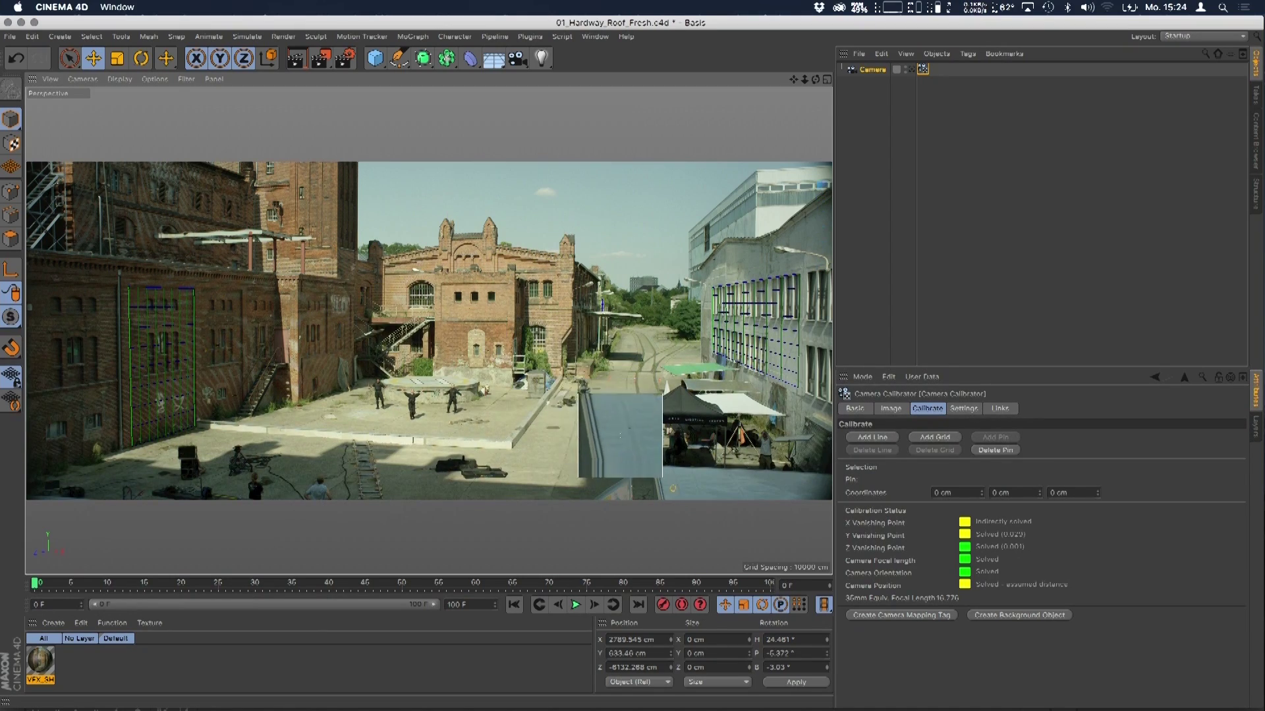
Place the pin to solve camera position, create the Background object, and add a Cube.
click(639, 479)
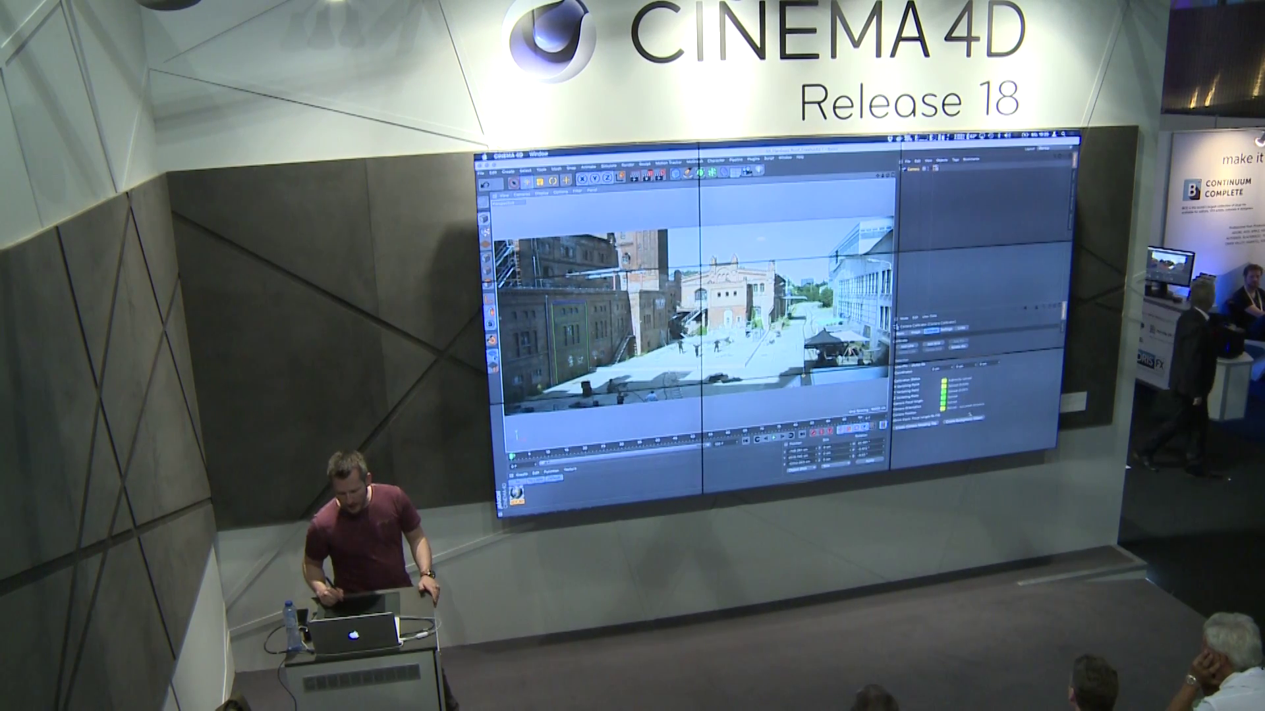
click(963, 419)
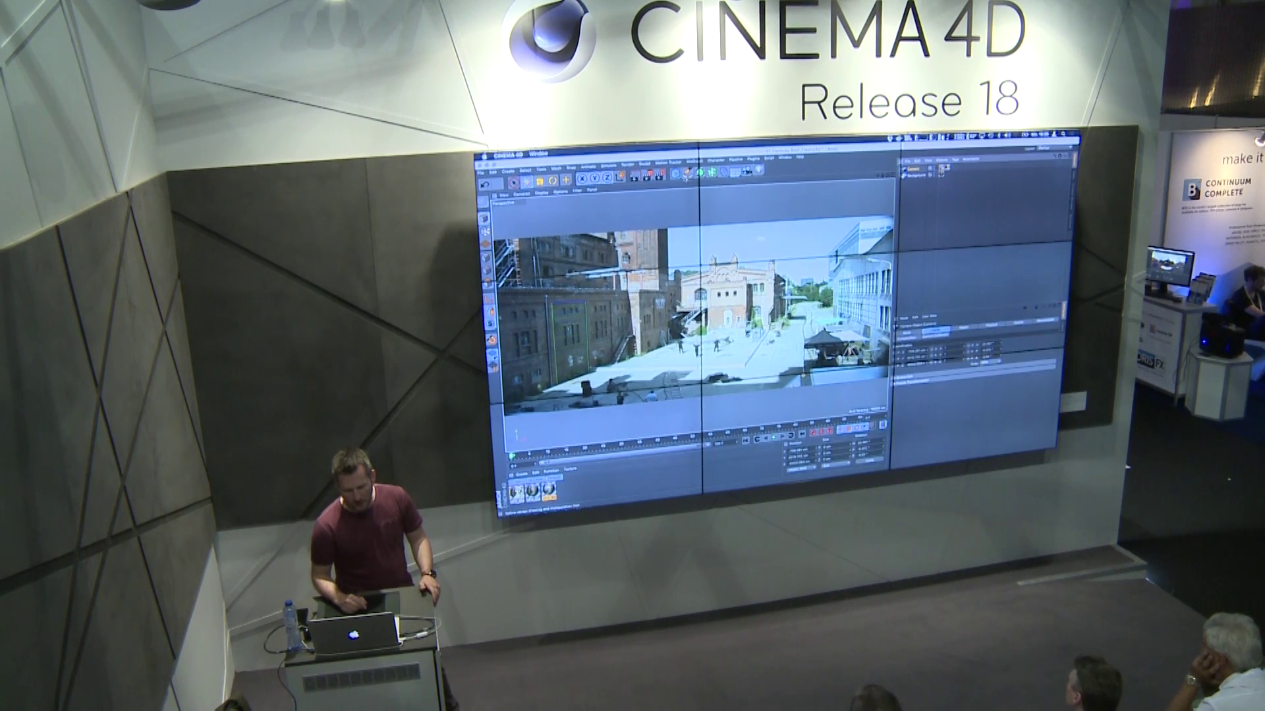
click(676, 172)
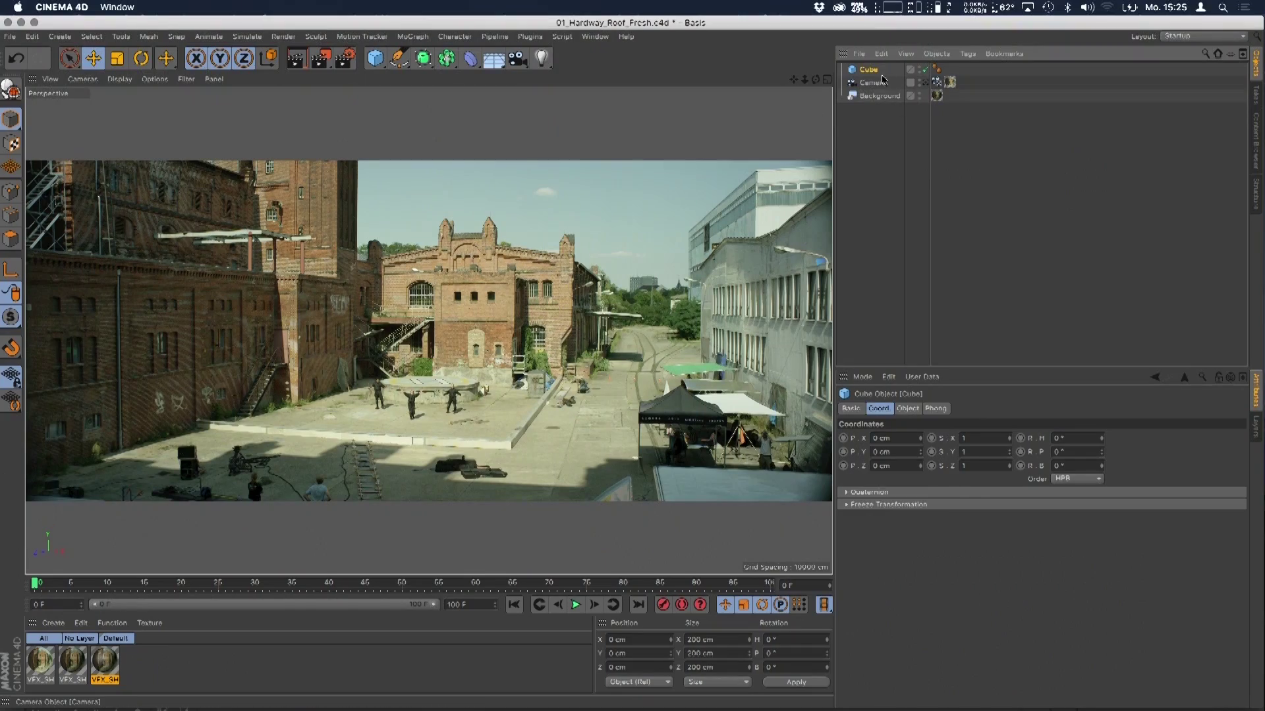
Look through the calibrated Camera in the viewport and select the Cube.
click(873, 82)
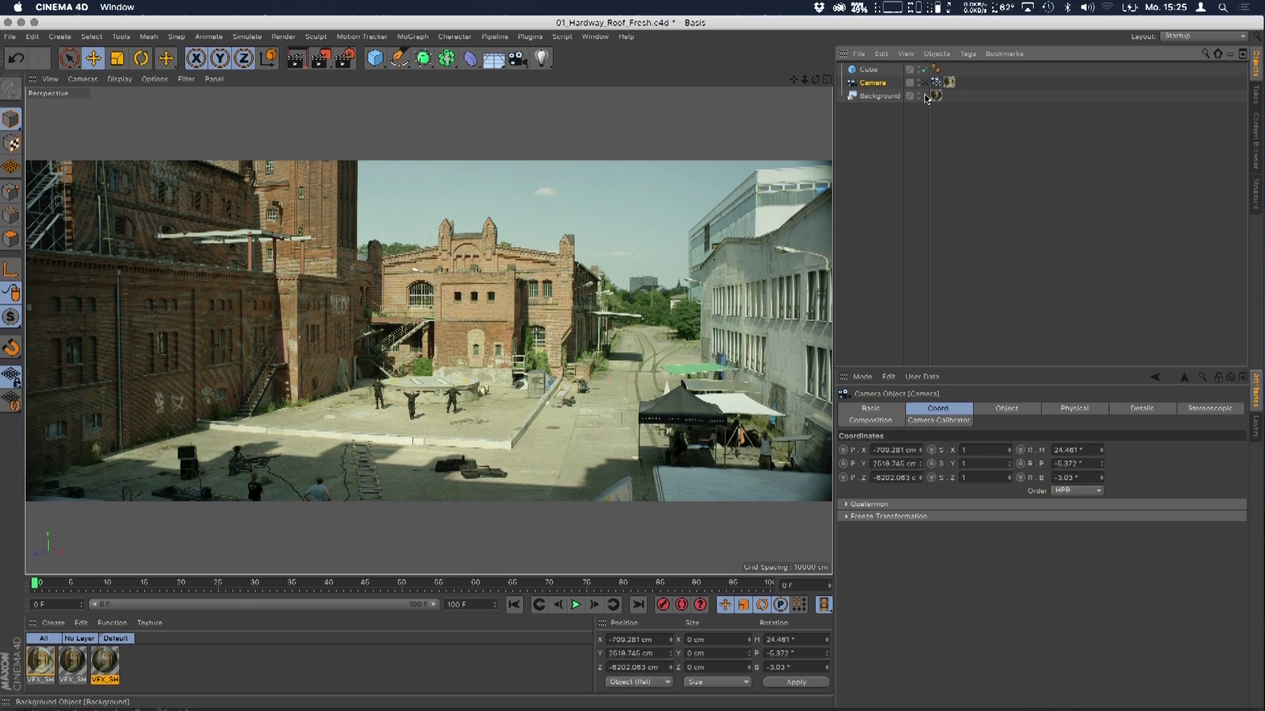
click(930, 81)
click(929, 84)
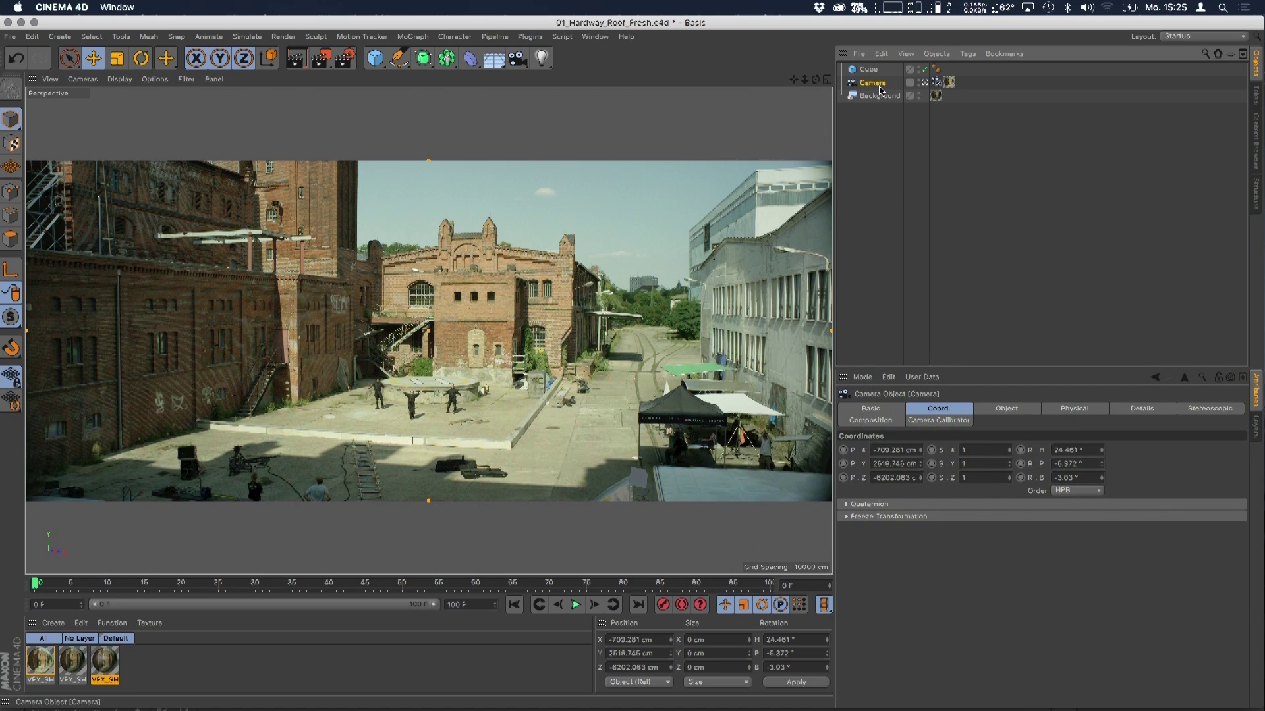
click(869, 69)
Move and resize the cube into a flat slab at X -7225.811, Y 864.501 cm.
drag(648, 375, 661, 260)
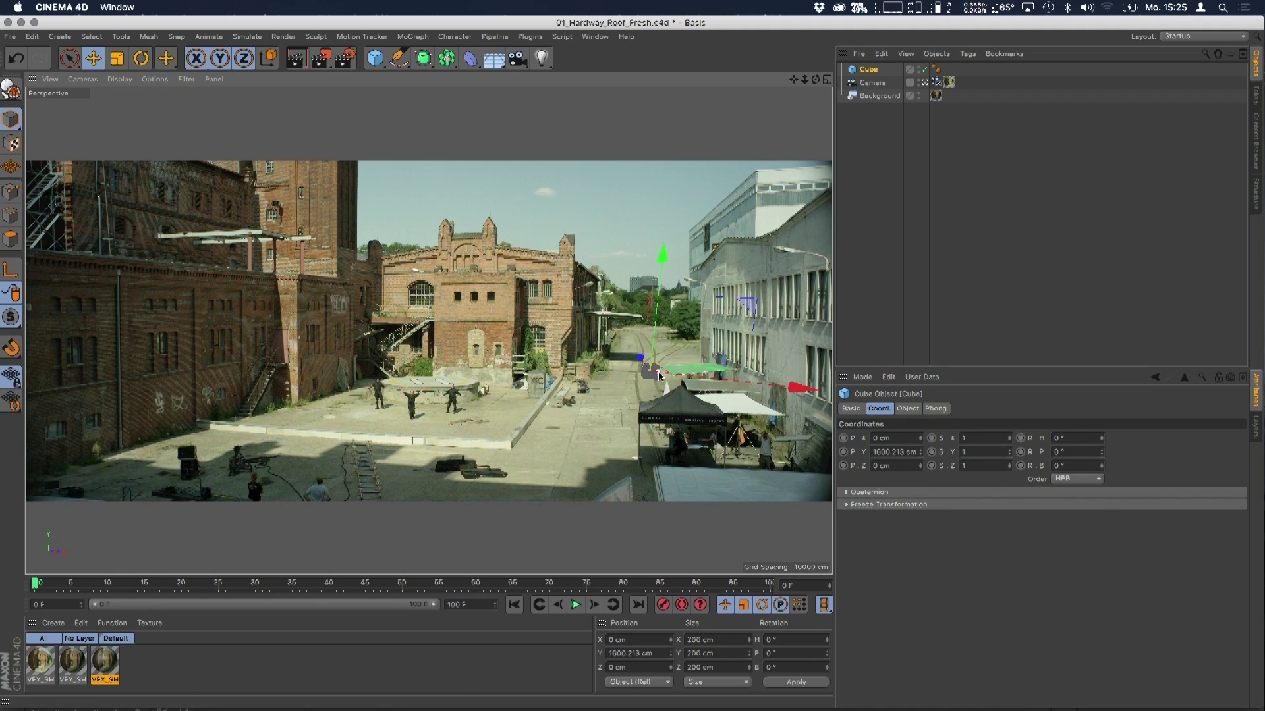
drag(659, 368, 748, 369)
drag(649, 368, 652, 349)
drag(789, 392, 362, 352)
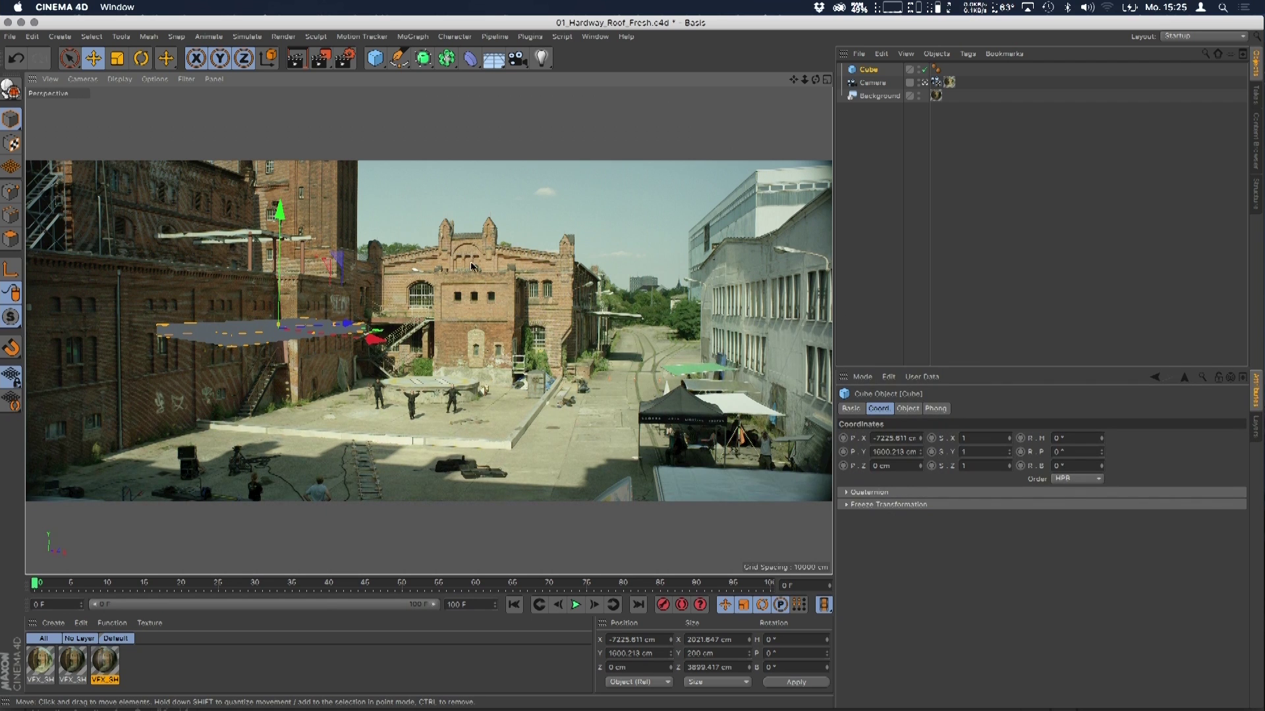
mouse_move(298, 230)
mouse_down()
mouse_move(299, 215)
mouse_move(299, 359)
mouse_move(299, 201)
mouse_move(300, 338)
mouse_move(301, 248)
mouse_up()
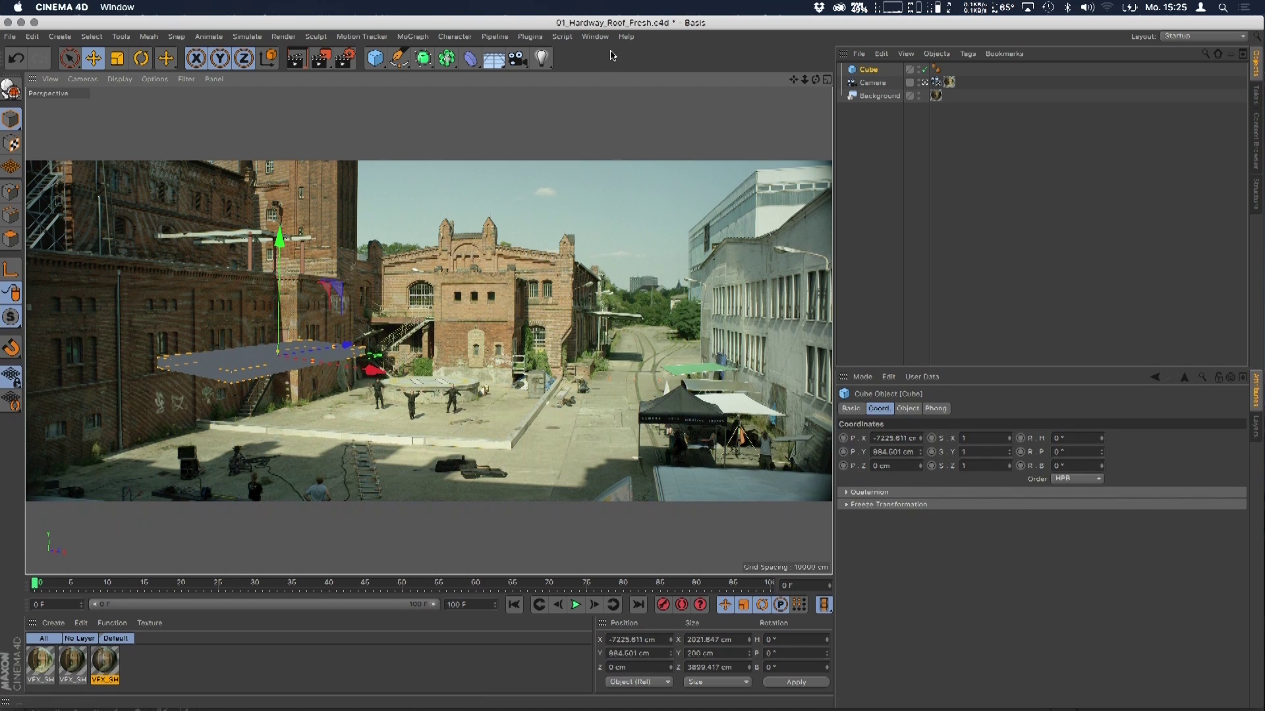
key(super+o)
Open 02_Hardway_Roof_Calibrated.c4d and select the Camera's Camera Calibrator tag.
click(461, 95)
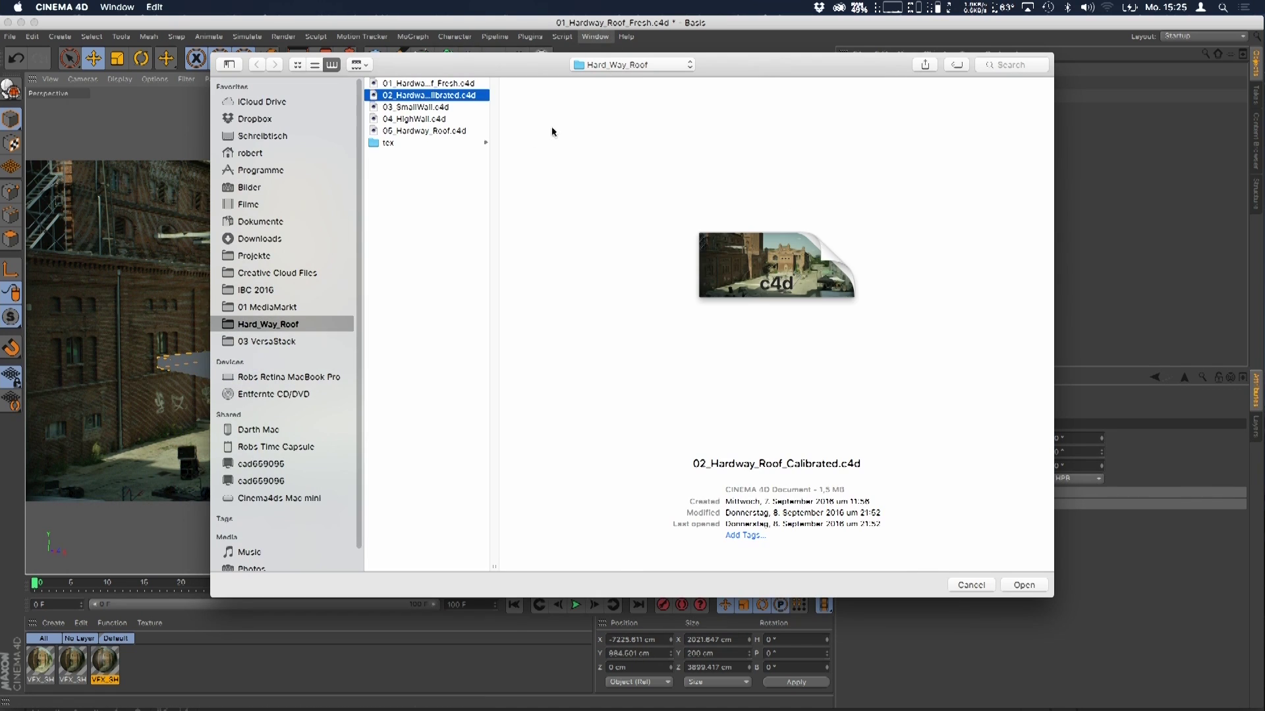
click(1026, 585)
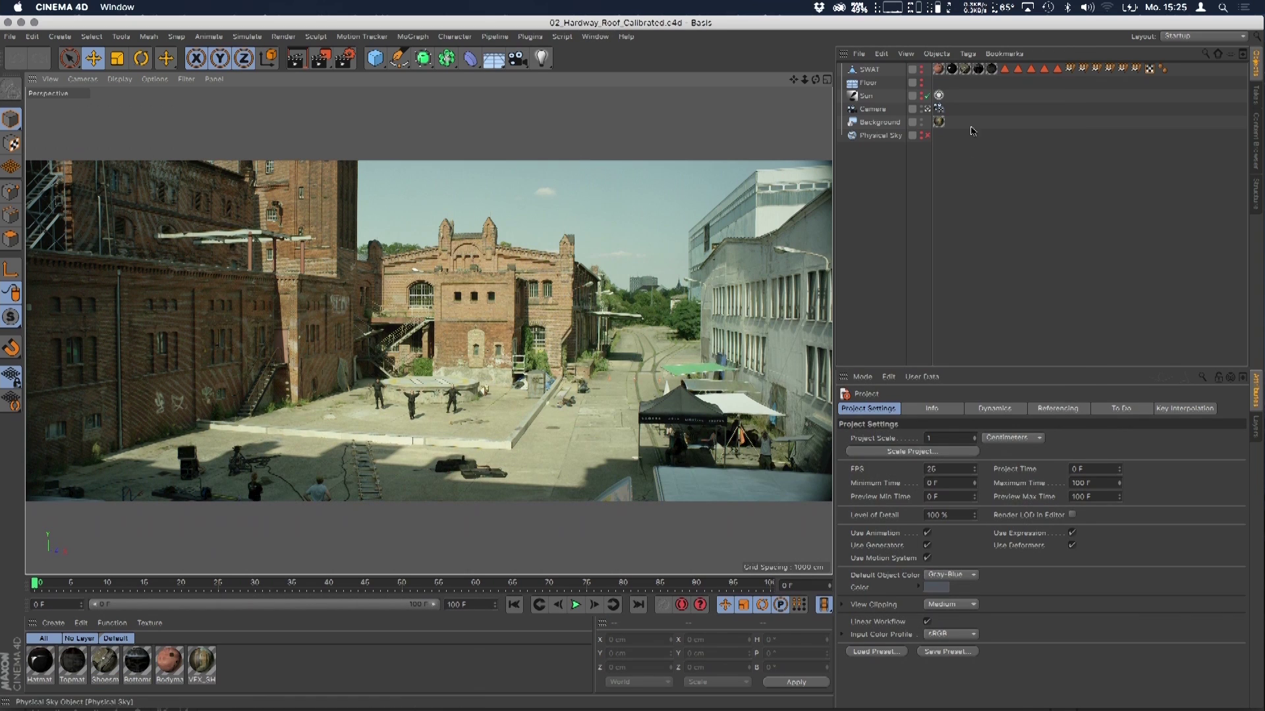
click(939, 109)
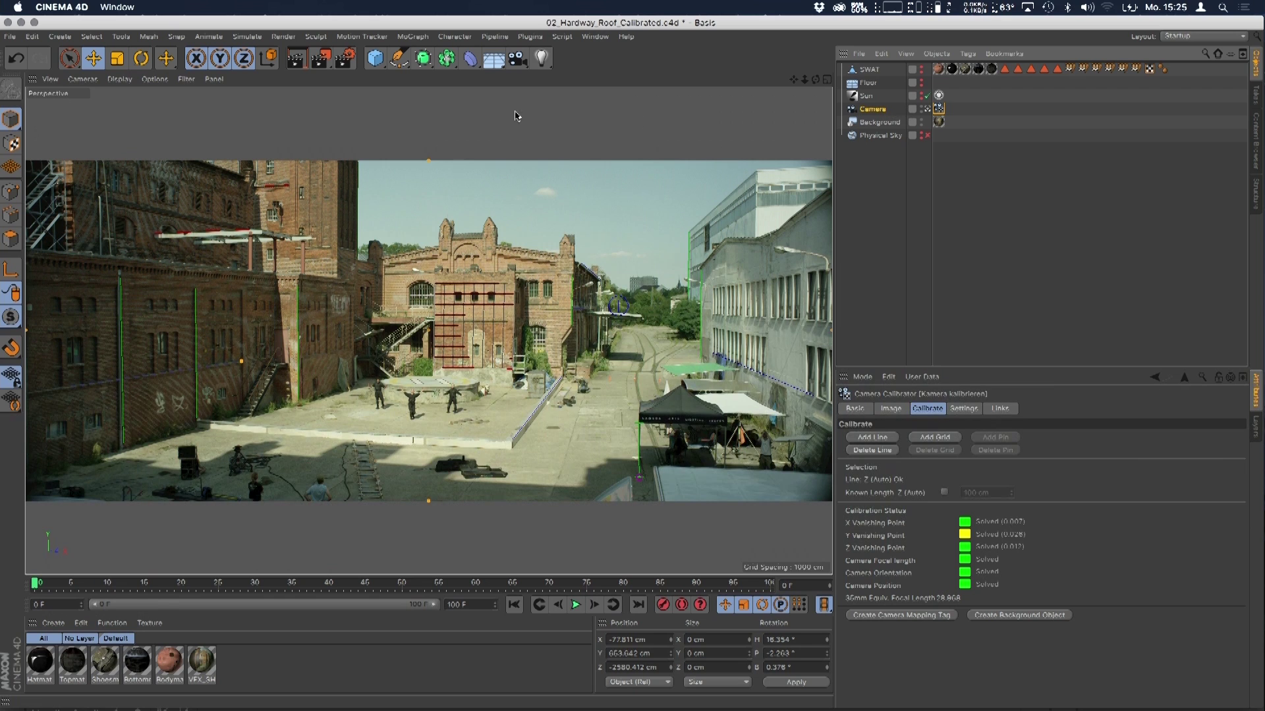
Add a test cube, slide it along X across the courtyard, then delete it.
click(375, 58)
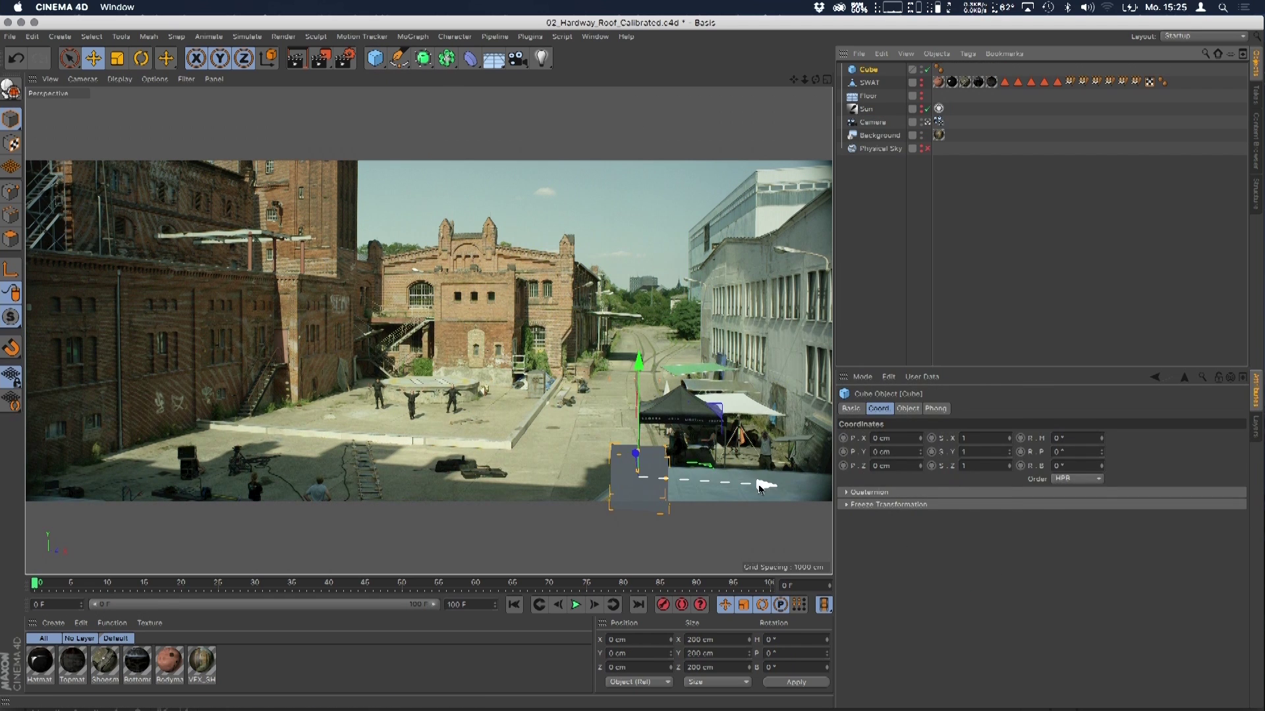
drag(758, 486, 827, 486)
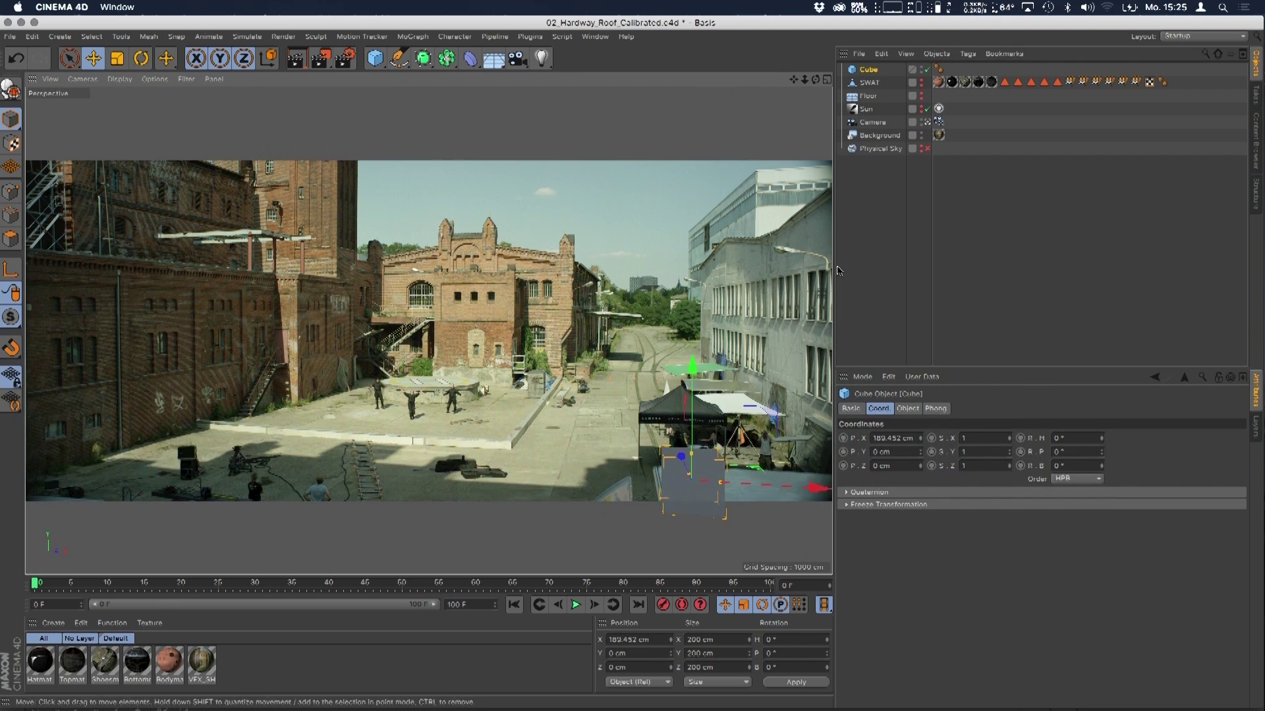
click(871, 70)
key(Delete)
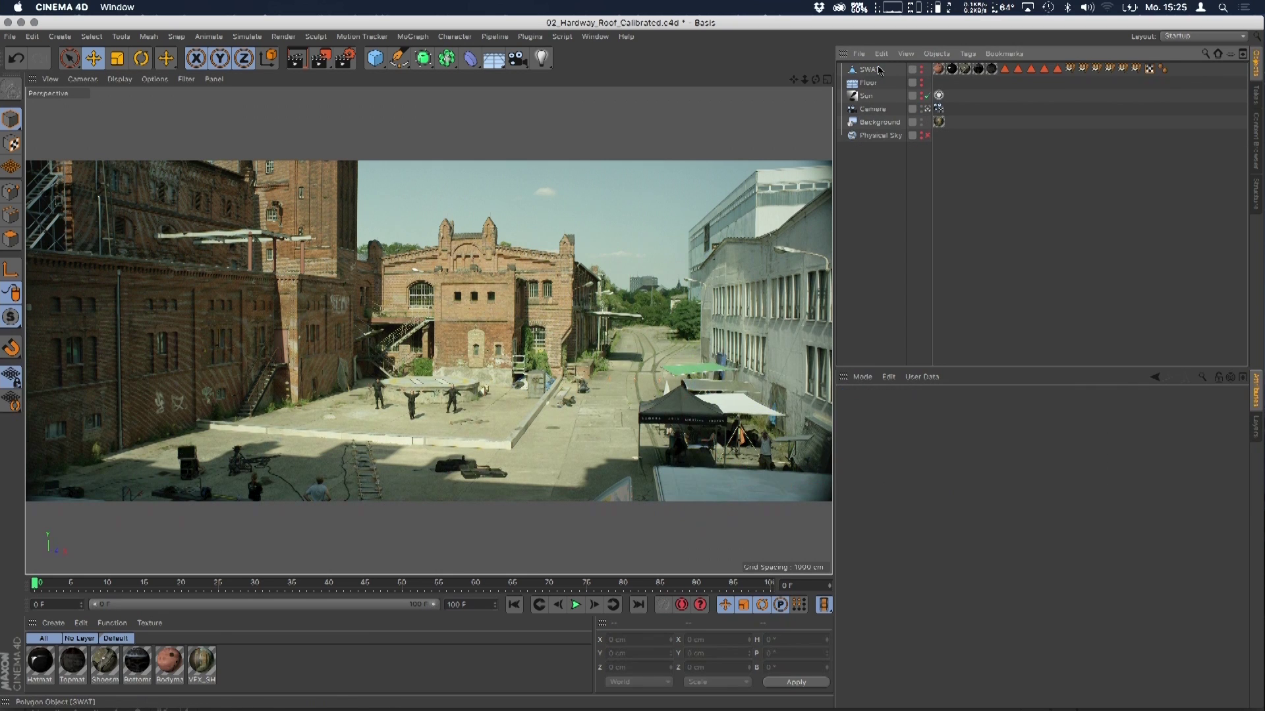
Switch on the Sun light and bring up its date and location settings.
click(923, 96)
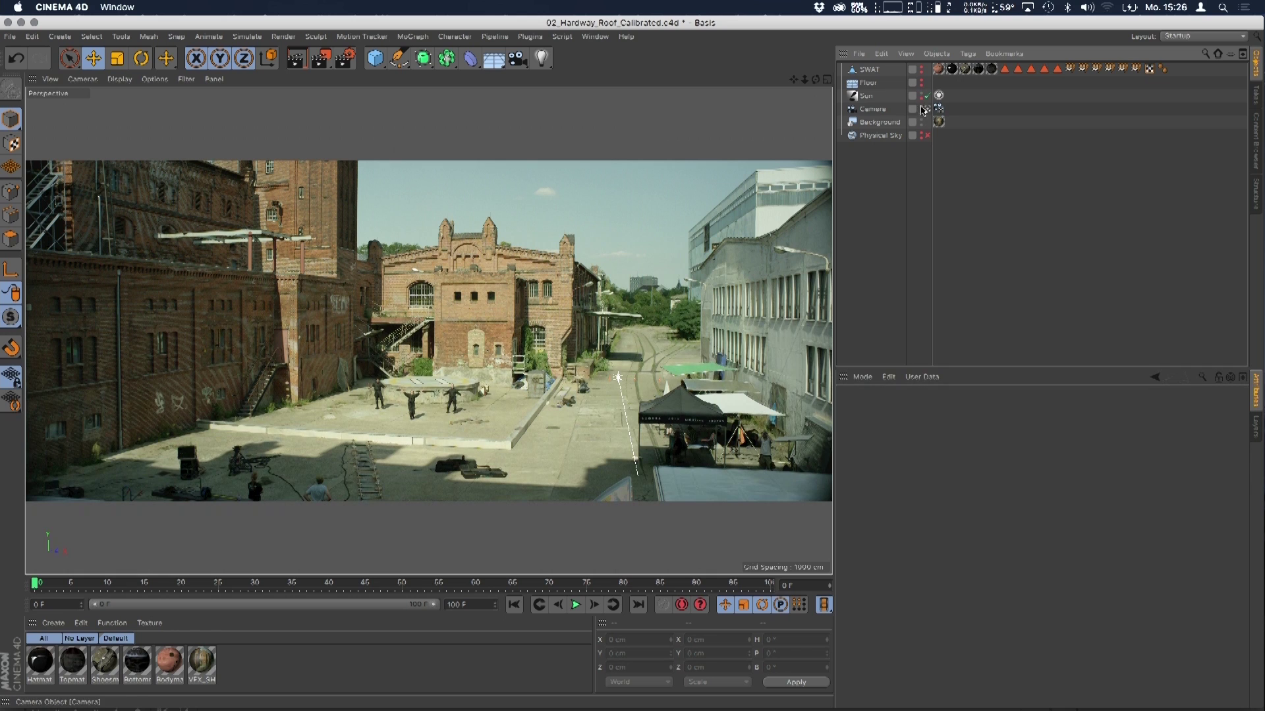
click(867, 98)
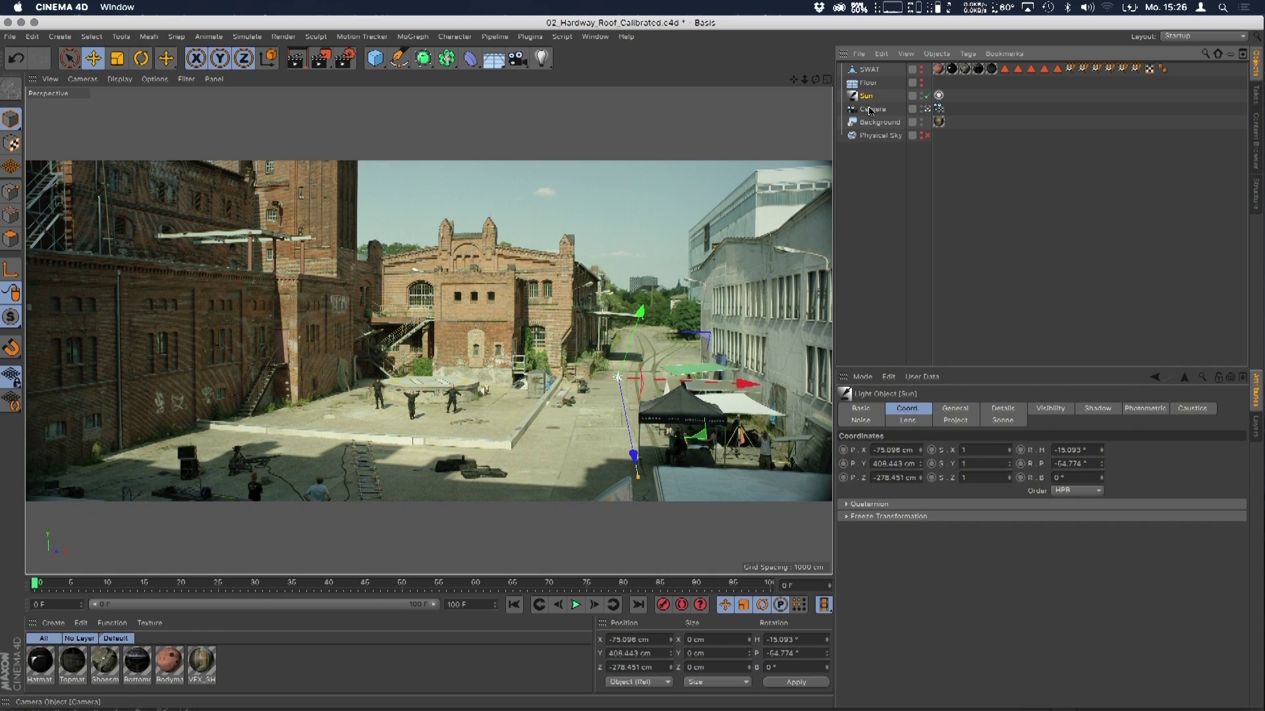
click(1002, 421)
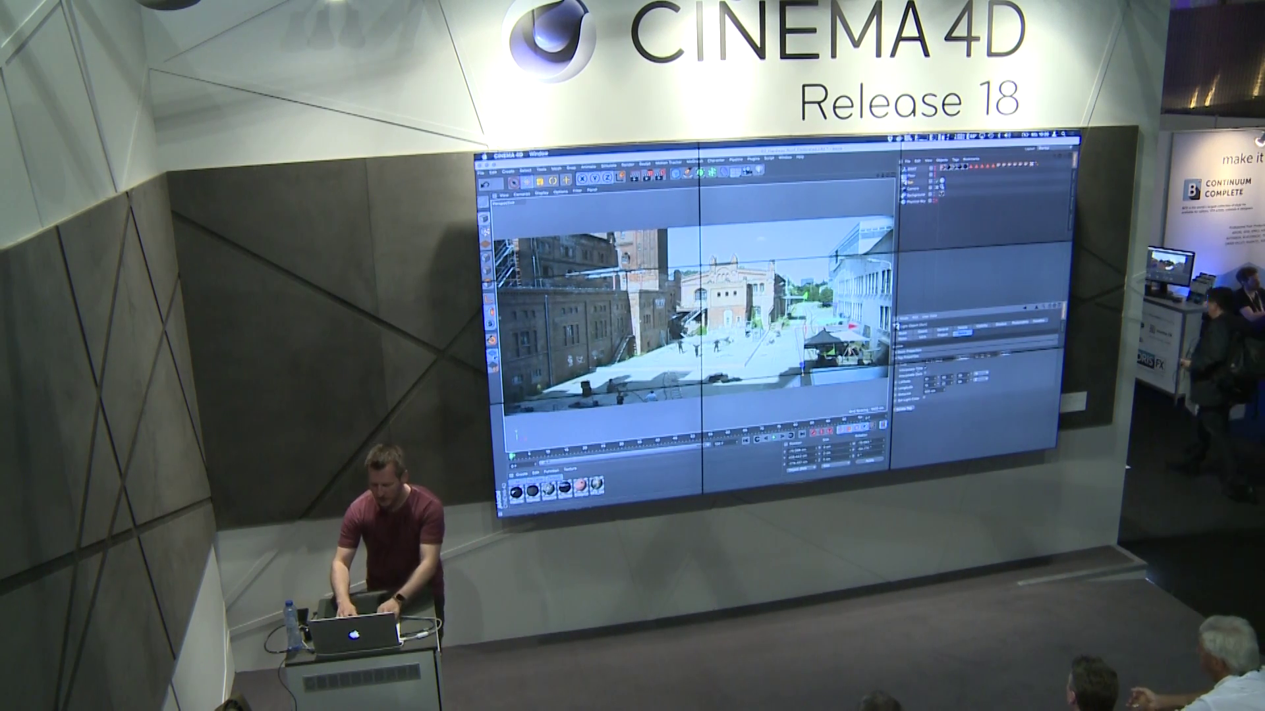
ctrl+scroll(935, 377, up, 5)
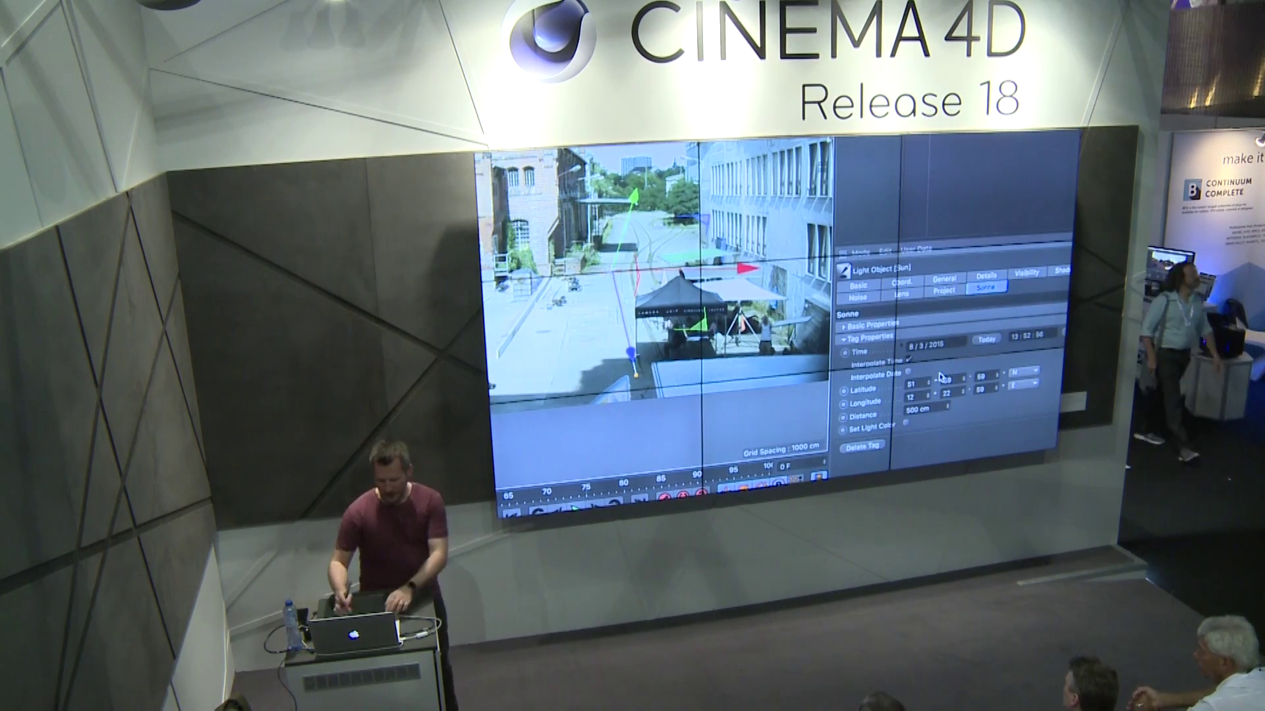
key(alt+super+8)
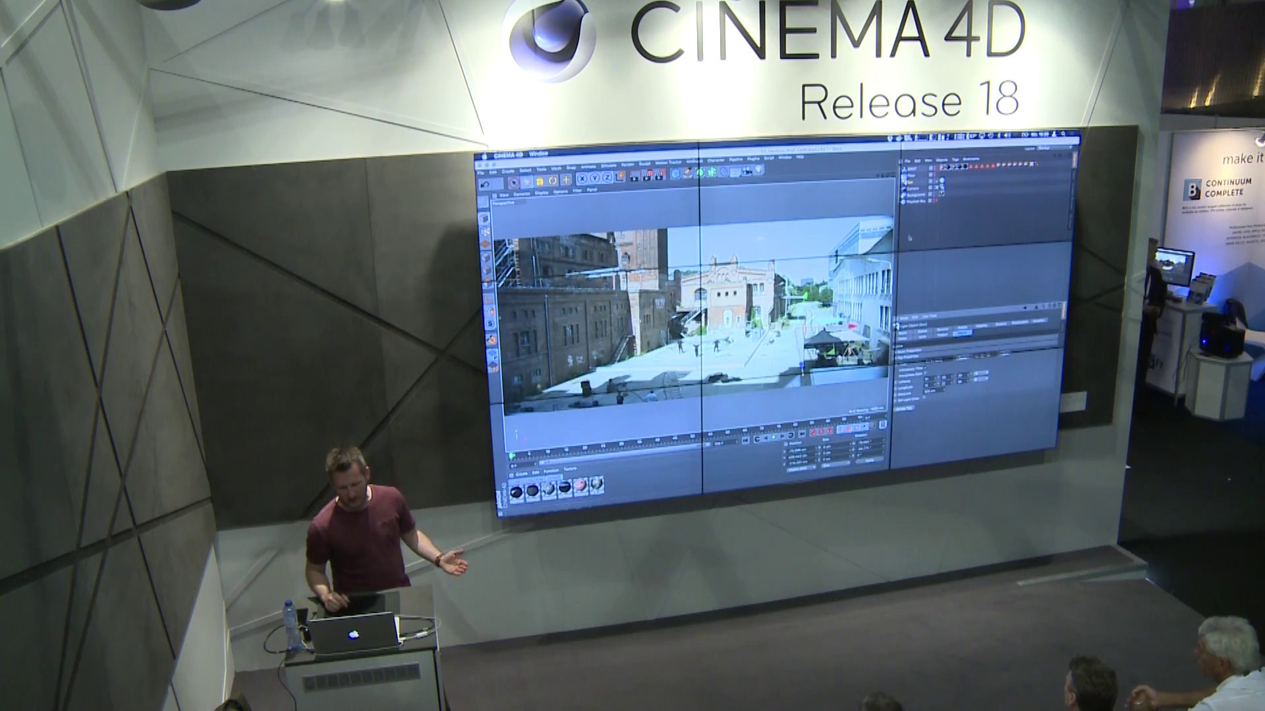
Enable the Physical Sky and Floor, then render the SWAT figure in the viewport.
click(919, 202)
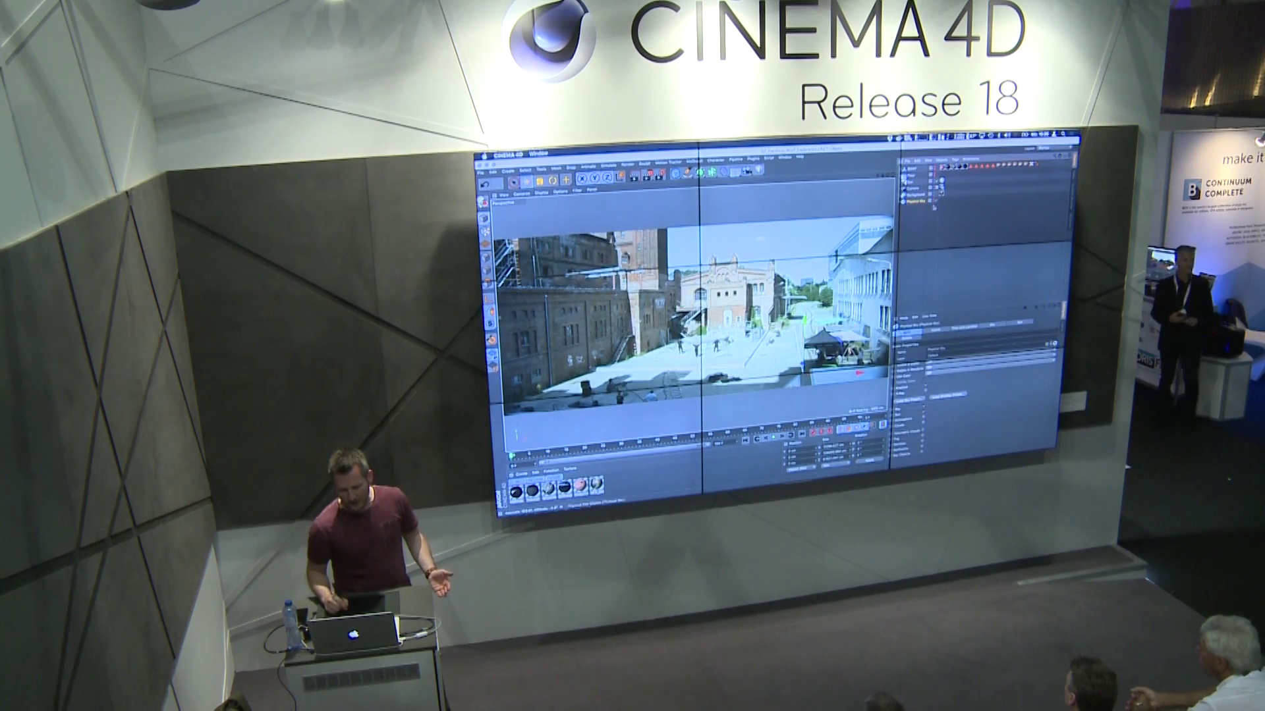
click(934, 203)
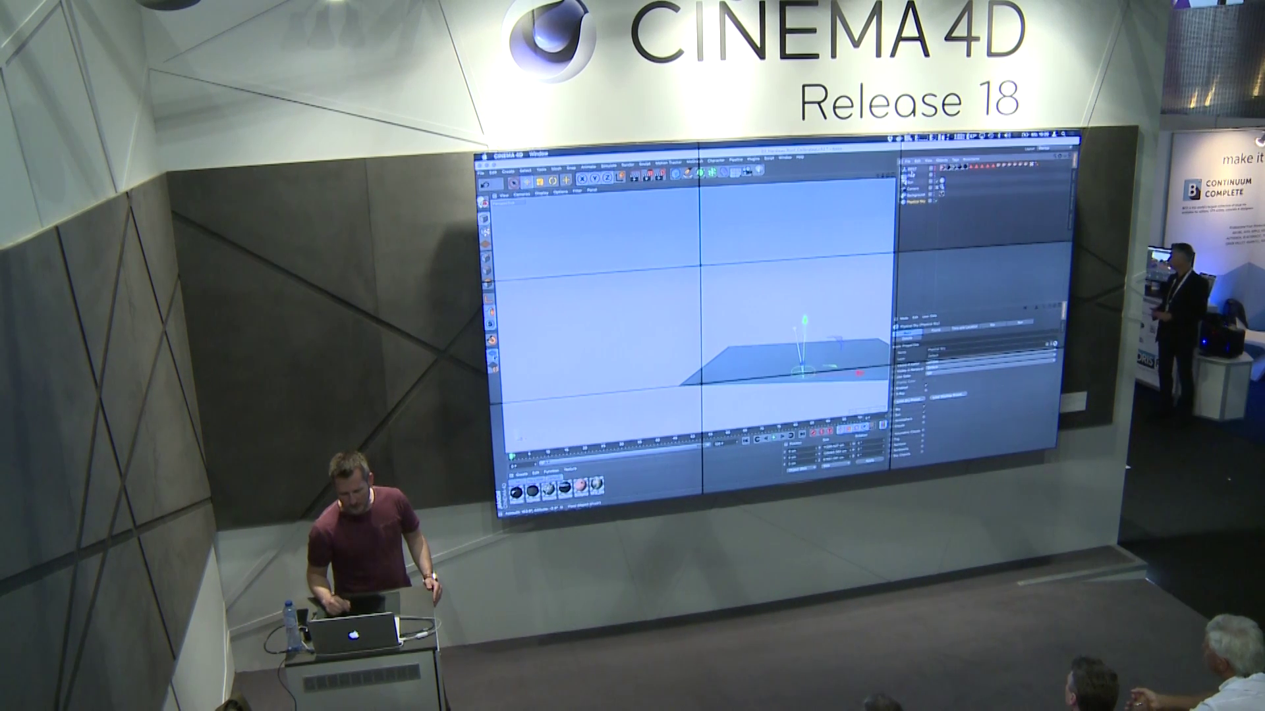
click(912, 169)
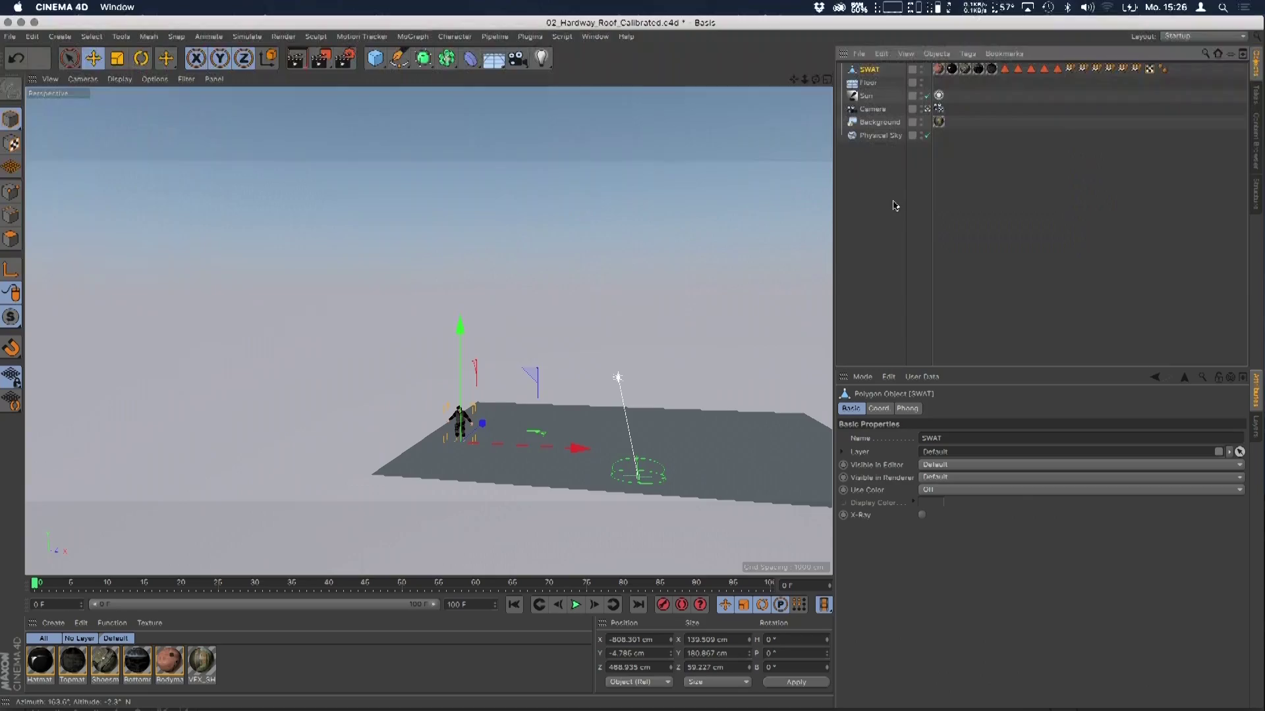
key(super+r)
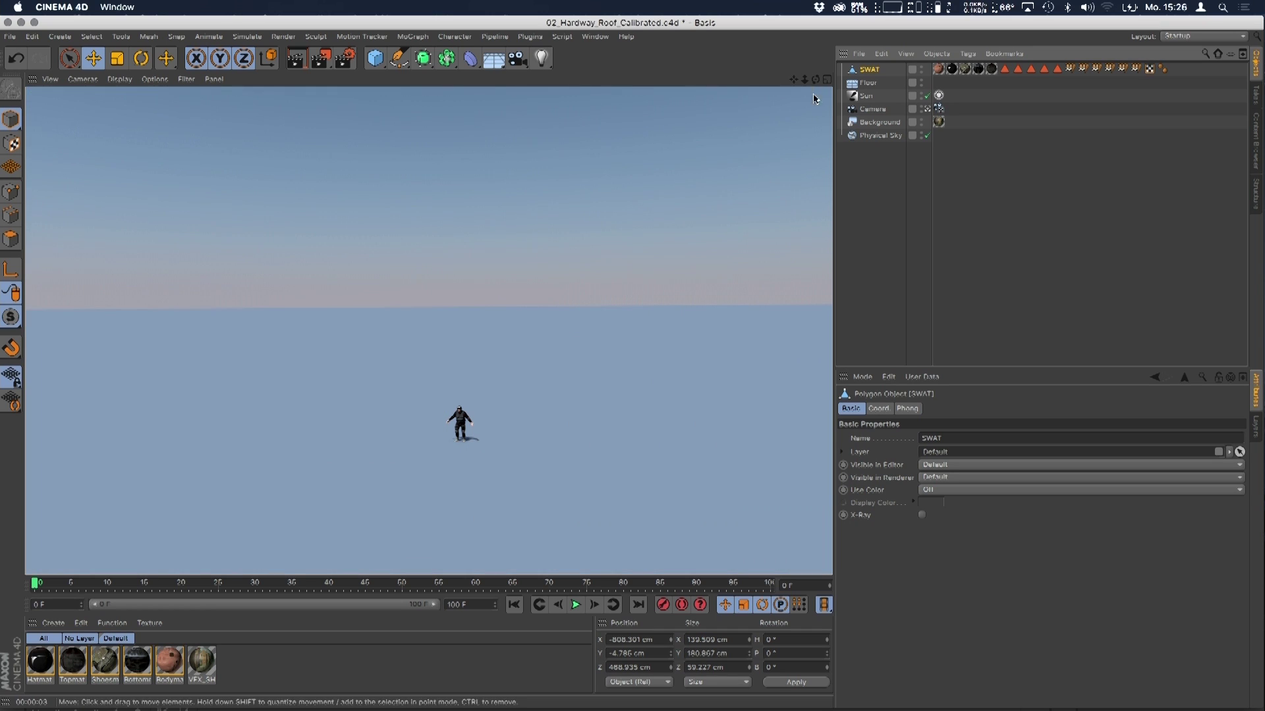
Clear the render and hide Physical Sky so the courtyard photo shows behind the figure.
click(876, 188)
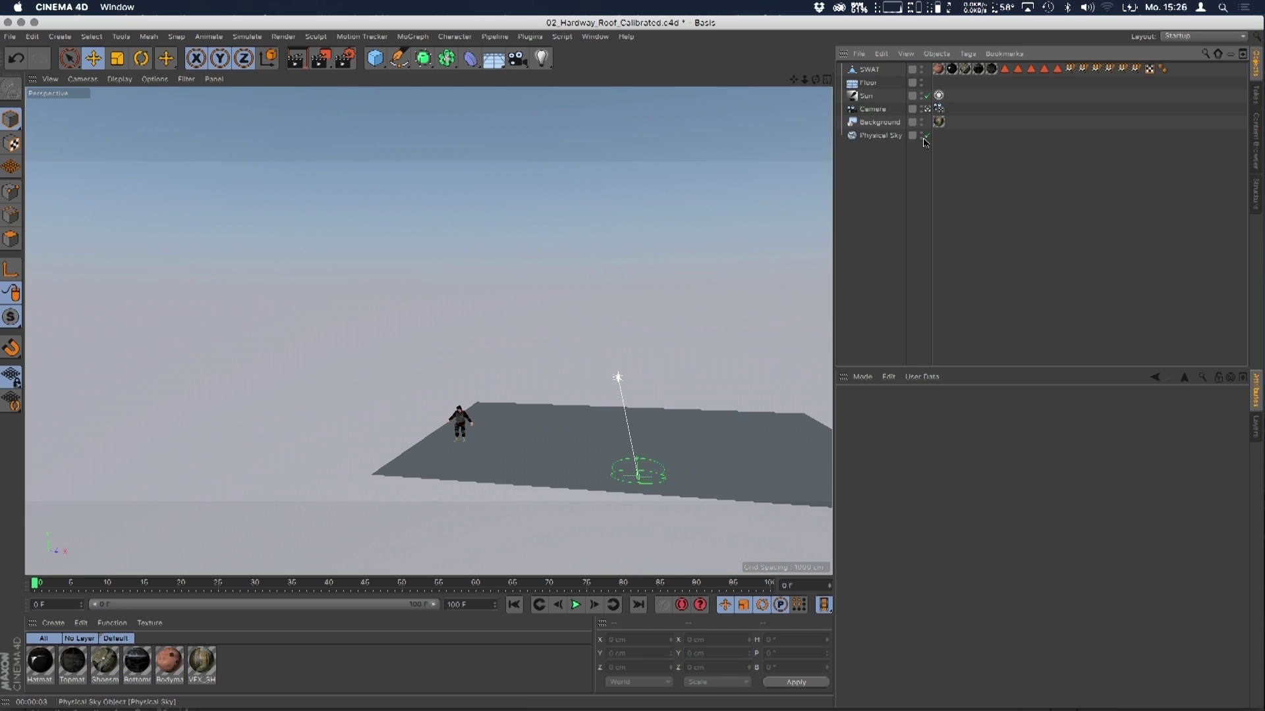
click(920, 136)
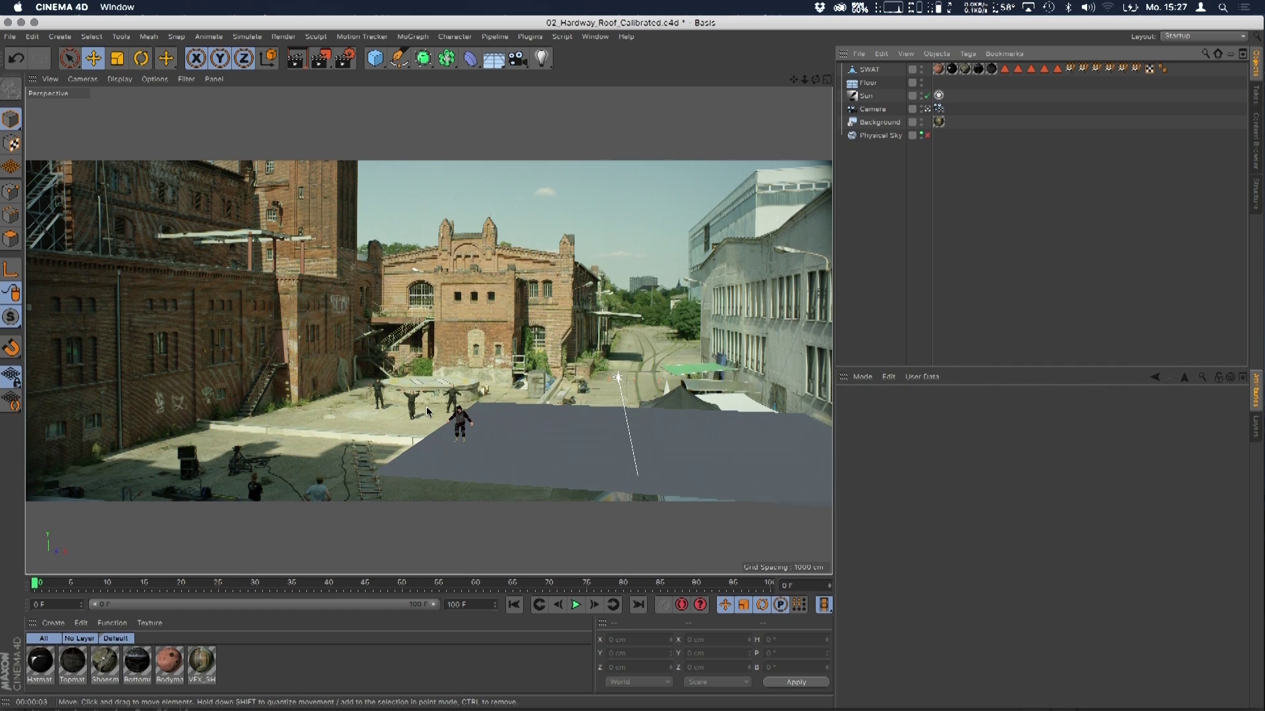
key(super+Tab)
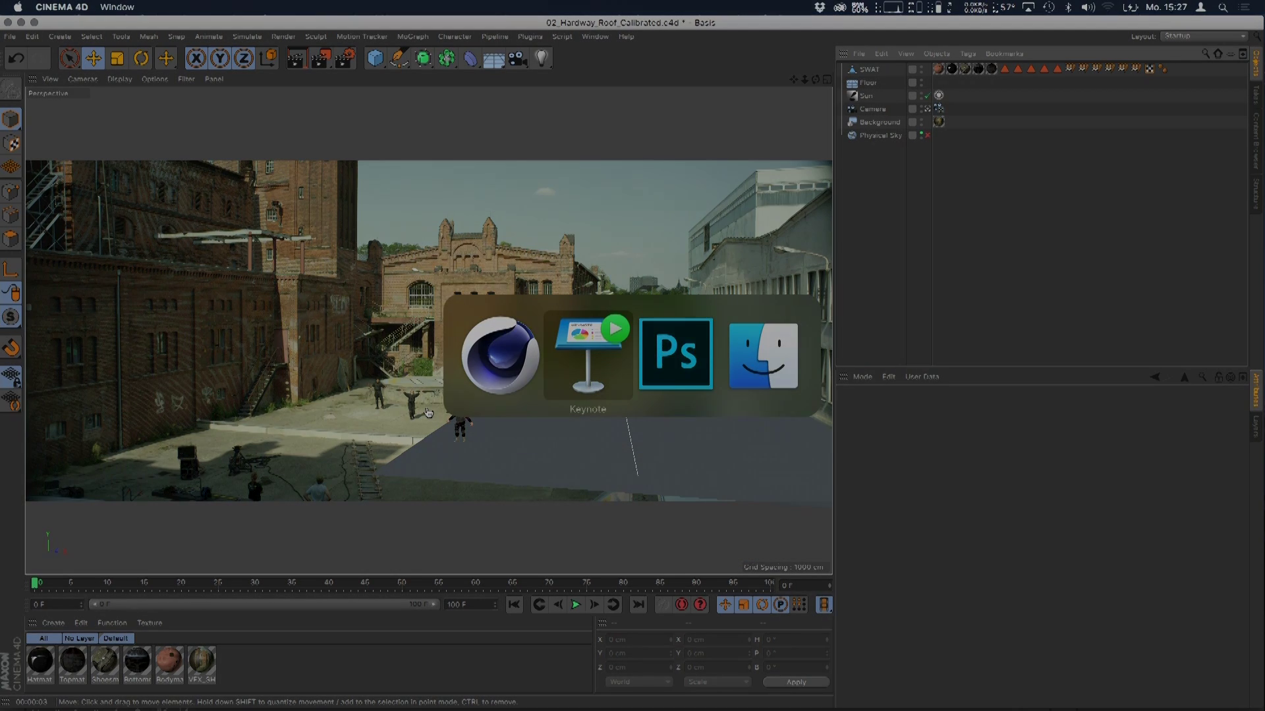